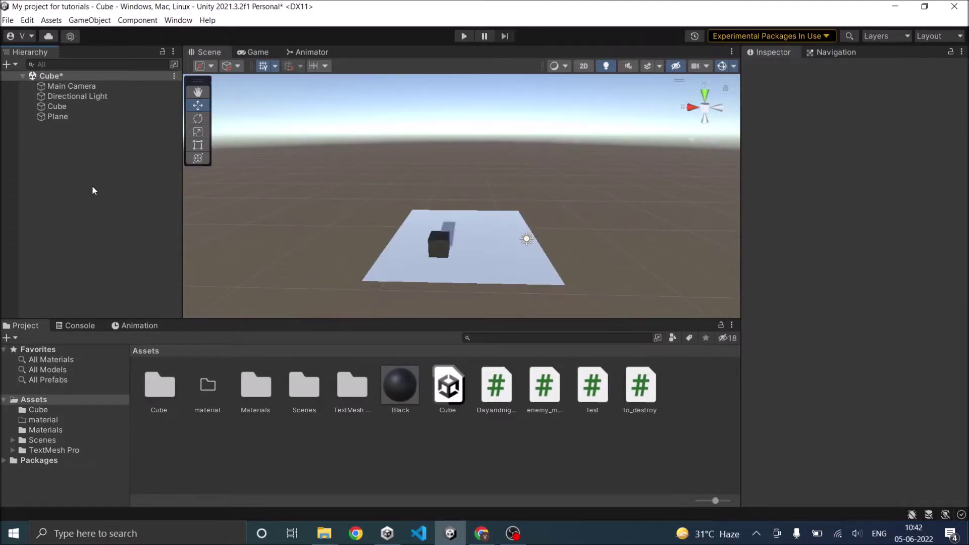
Step: Add a new 3D plane to the scene and name it Mirror
click(12, 64)
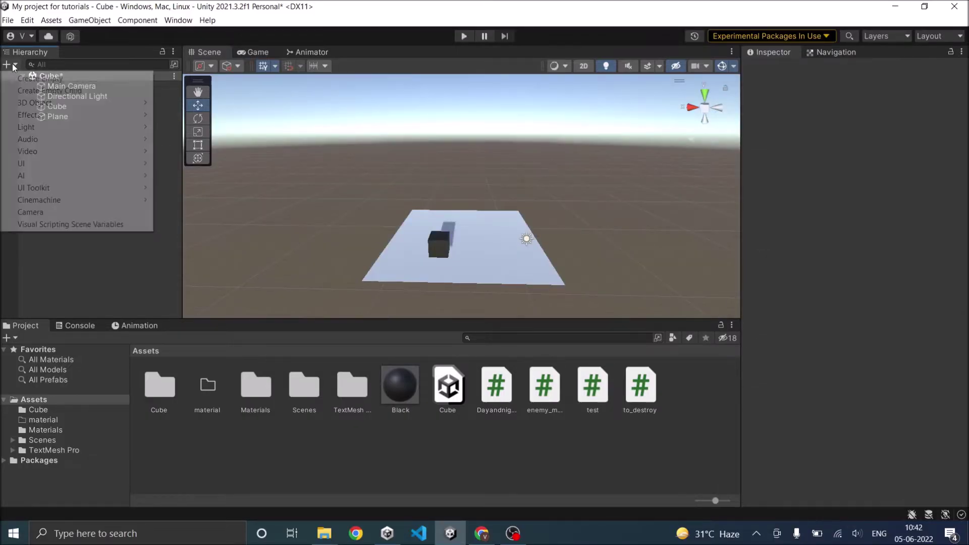
mouse_move(71, 103)
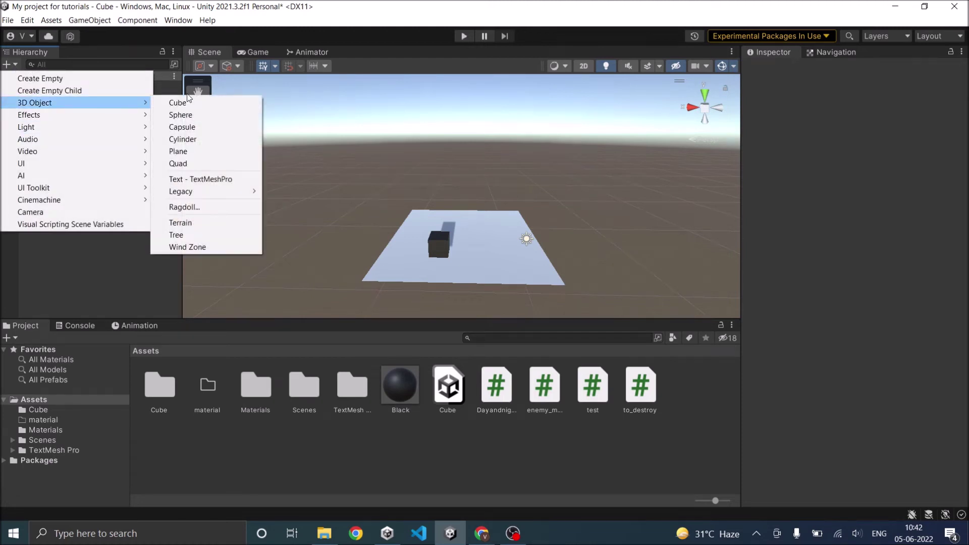
click(178, 151)
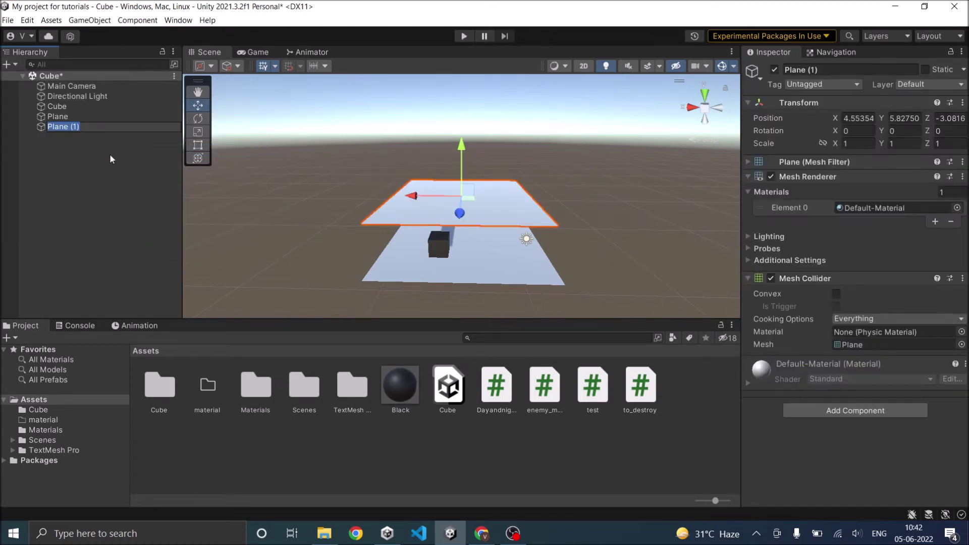
text(Mirror)
key(Return)
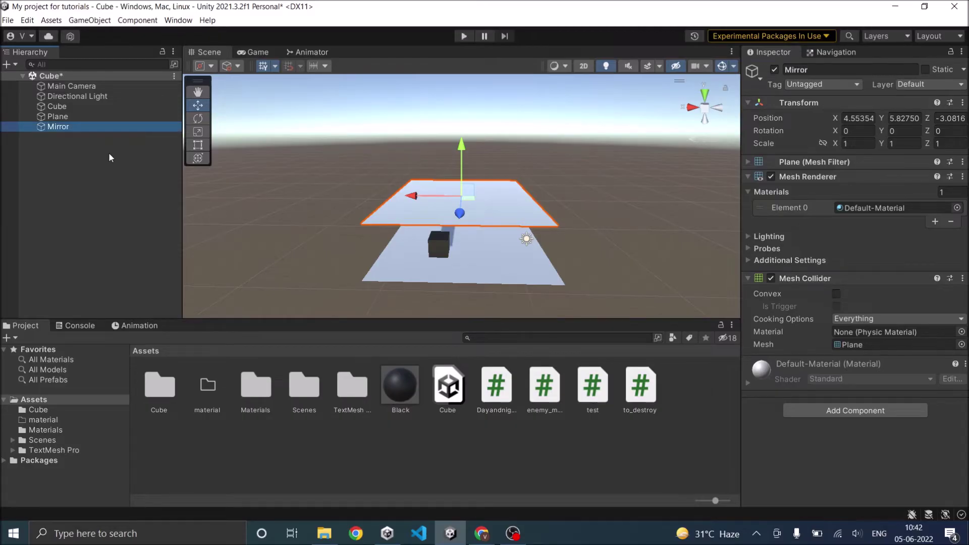
Step: Set the Mirror plane's X rotation to 90 and its scale to 0.5 on all three axes
click(859, 131)
text(90)
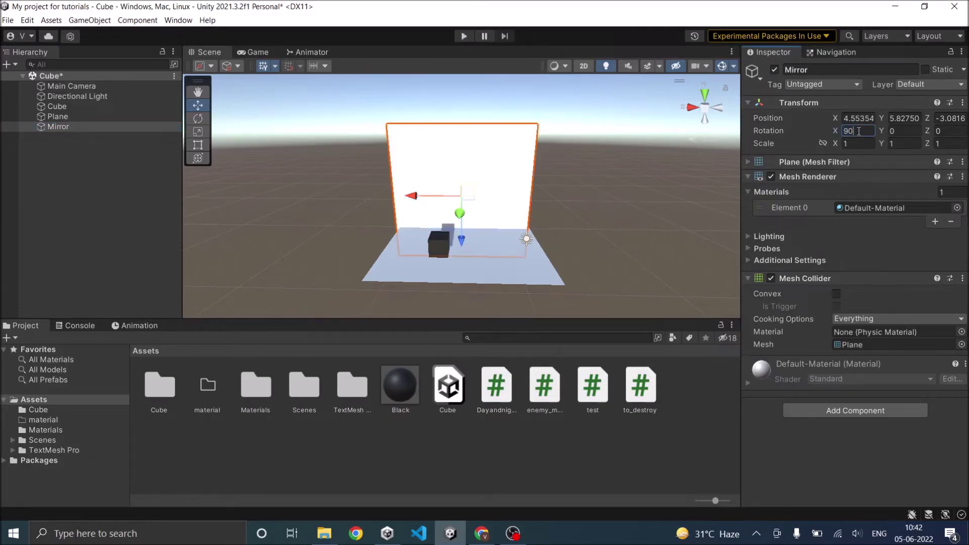
click(857, 142)
text(0.5)
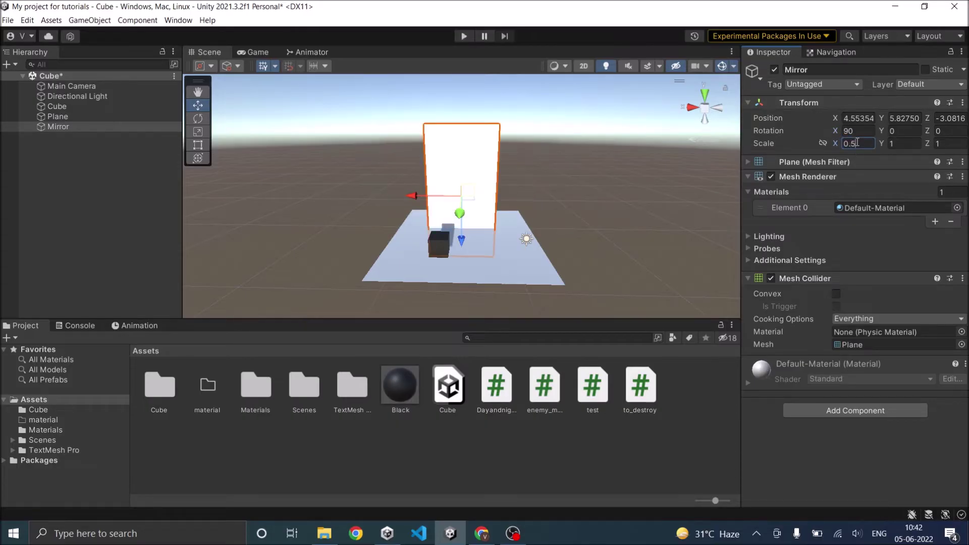
click(901, 143)
text(0.5)
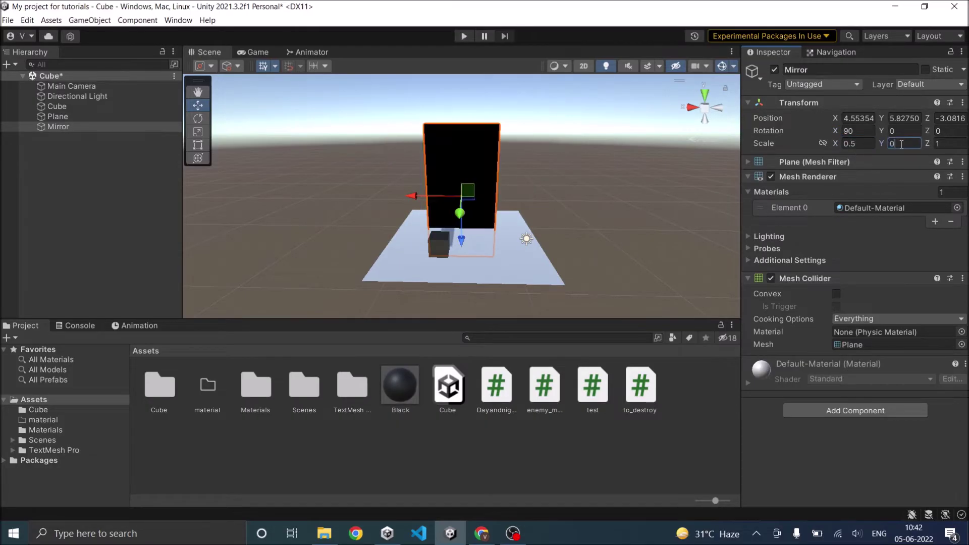
click(951, 144)
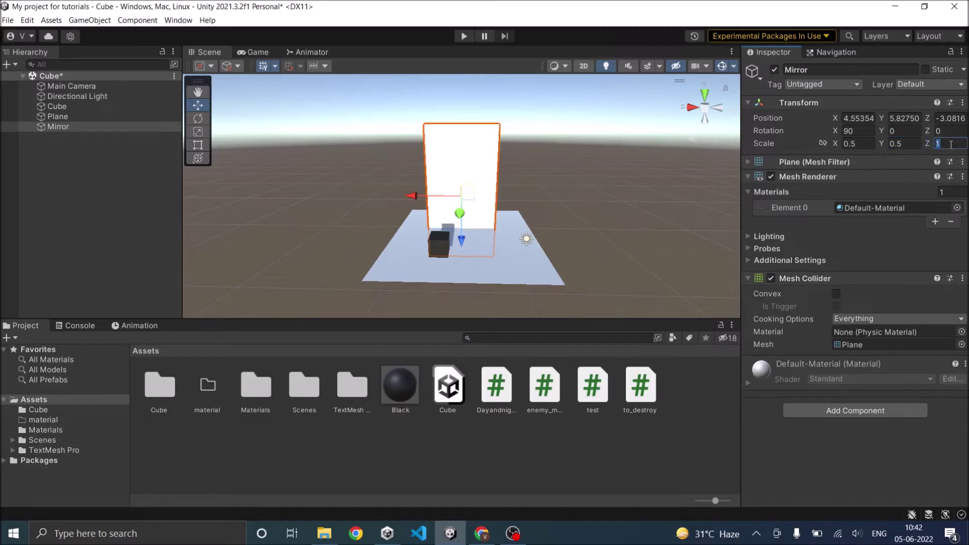
text(0.5)
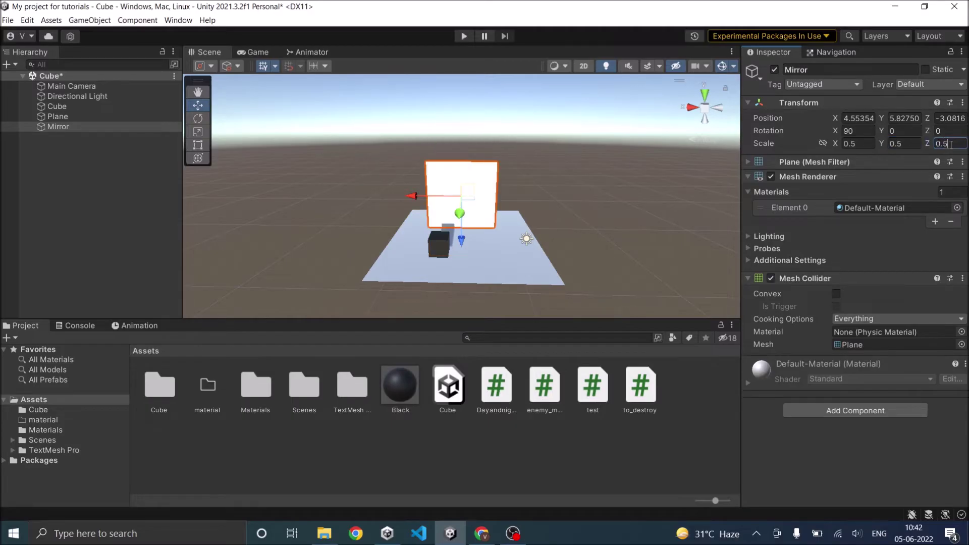
mouse_move(470, 210)
alt+mouse_down()
mouse_move(510, 202)
mouse_move(471, 208)
alt+mouse_up()
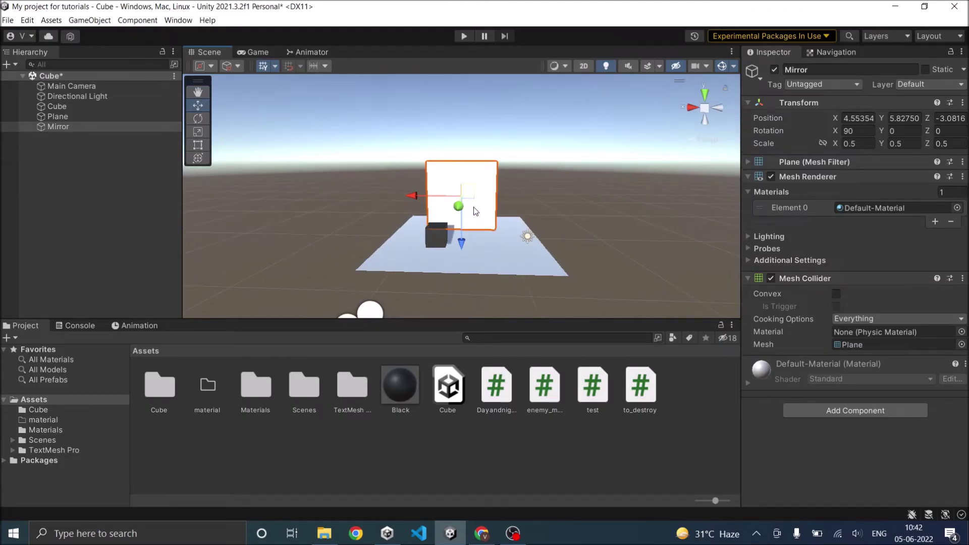
Step: Add a camera named Mirror_cam to the scene and remove its Audio Listener component
click(13, 65)
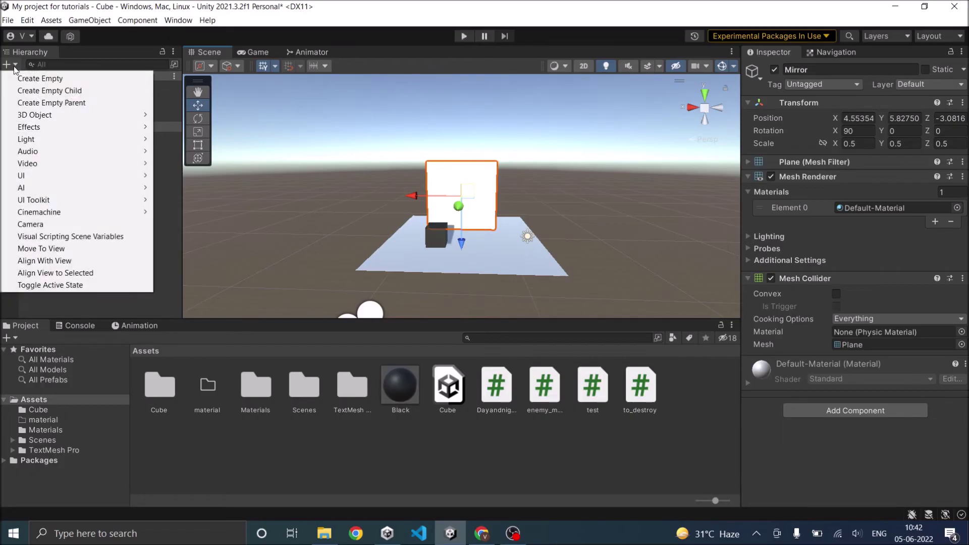
click(72, 224)
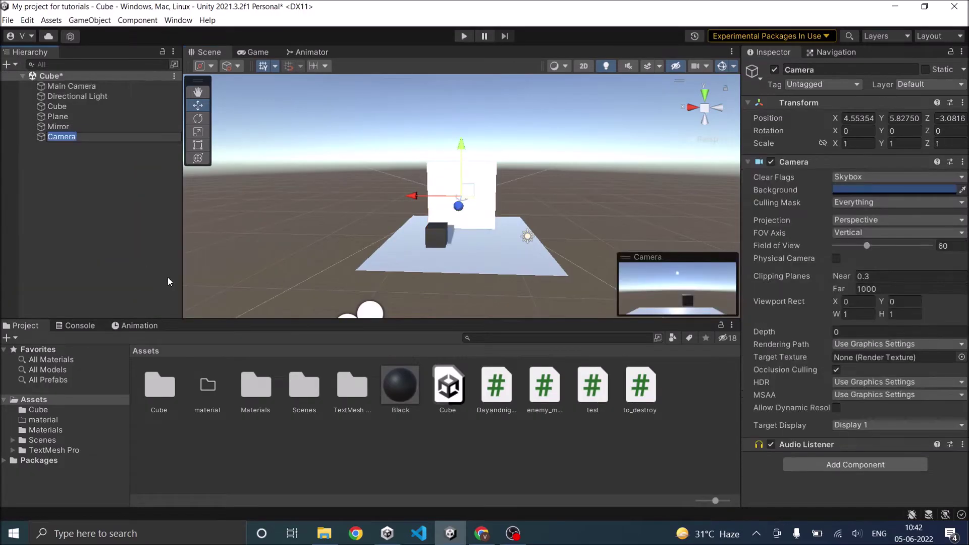
text(Mi)
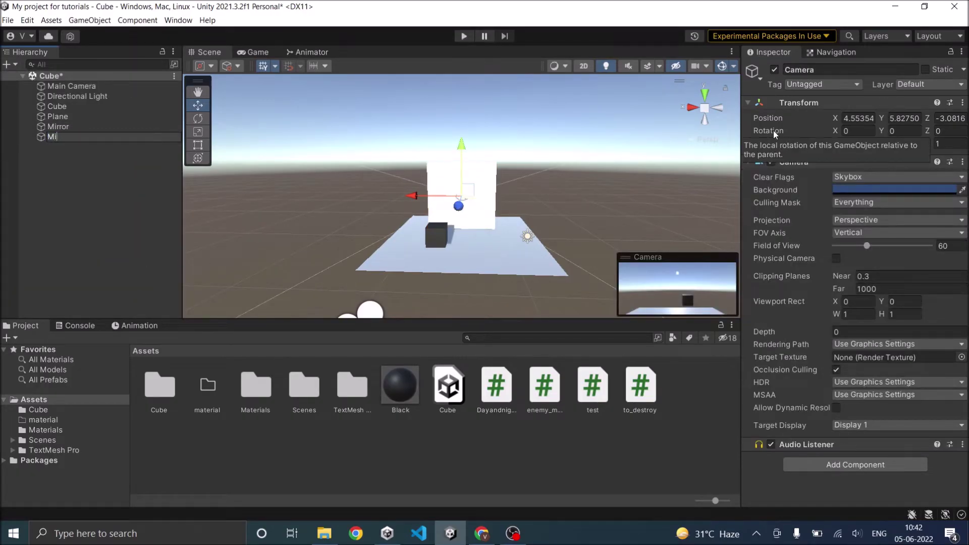
text(rror_cam)
key(Return)
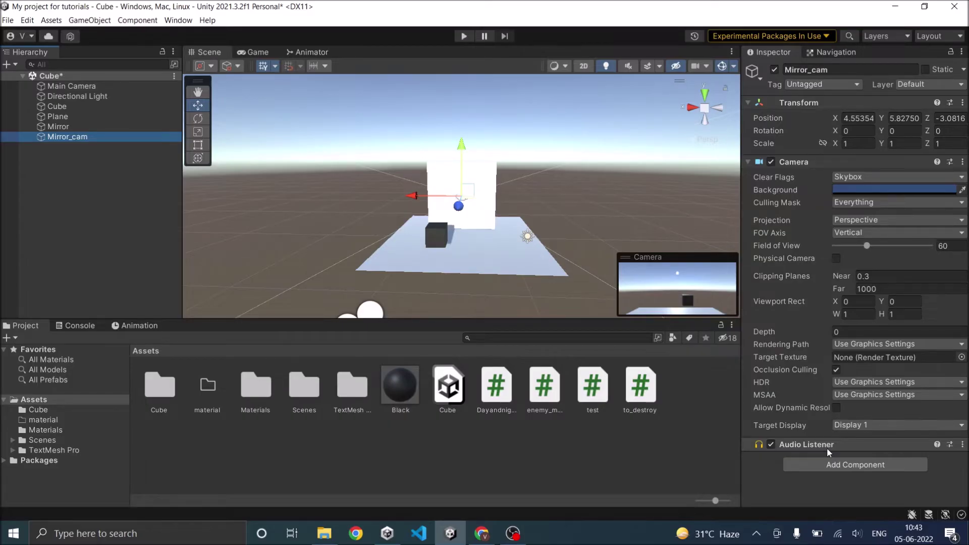
click(962, 445)
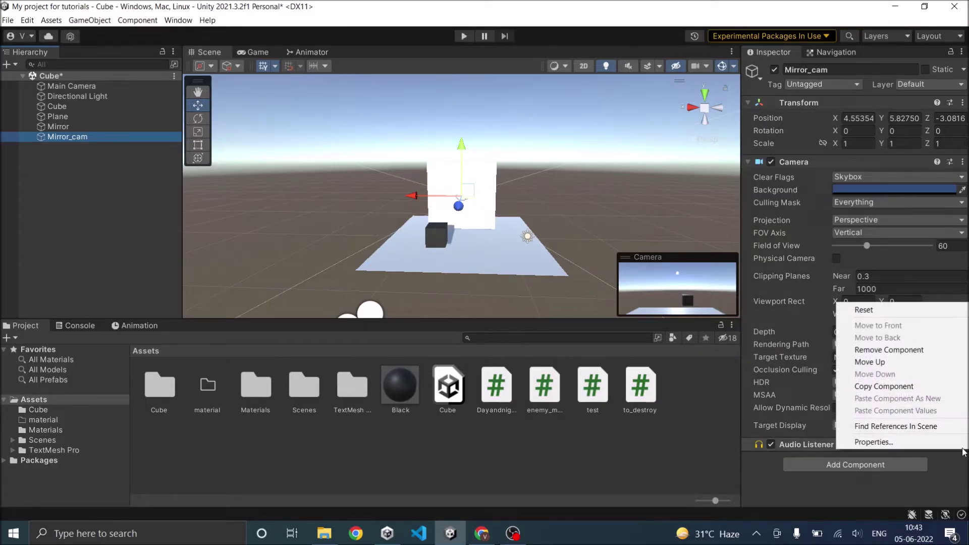
click(917, 351)
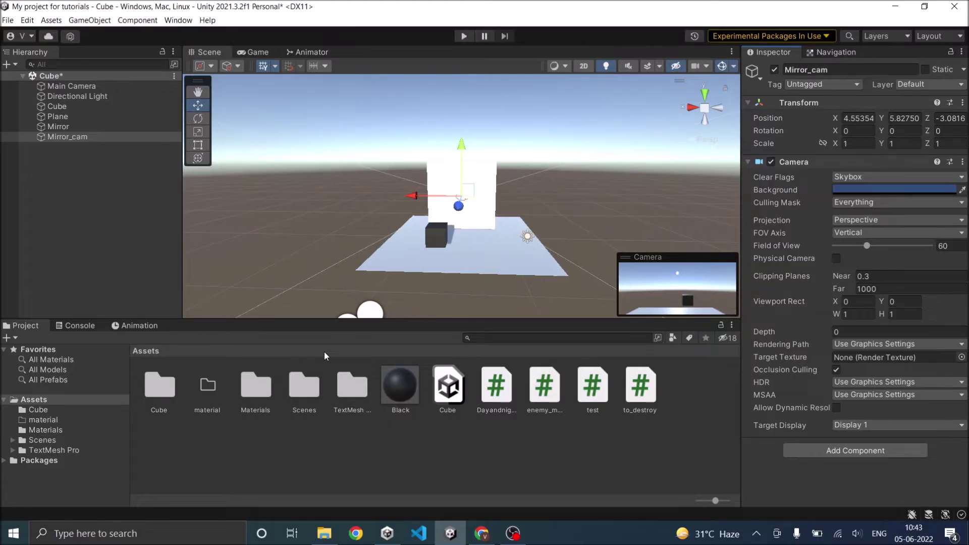
Step: Create a Render Texture asset named Cam_texture in the Assets folder
right_click(403, 455)
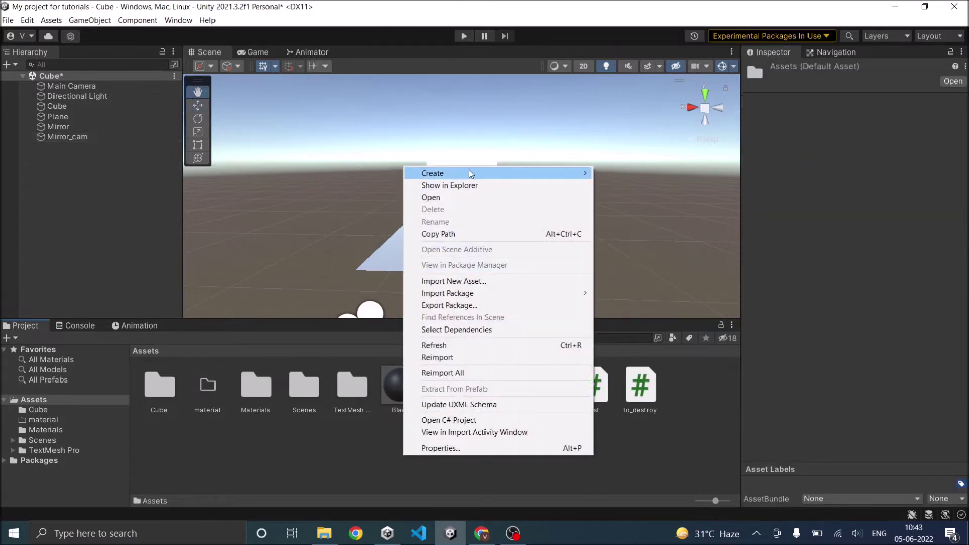
mouse_move(471, 172)
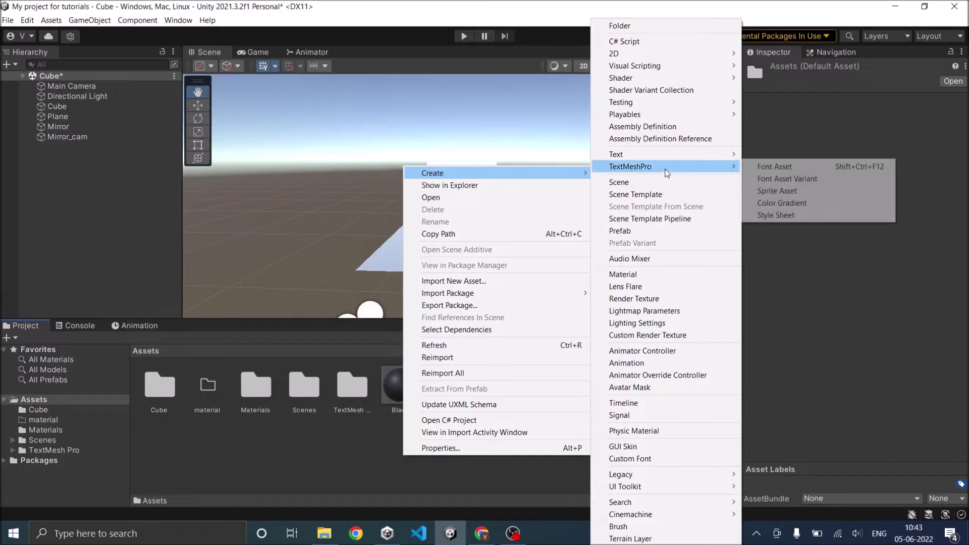
click(656, 299)
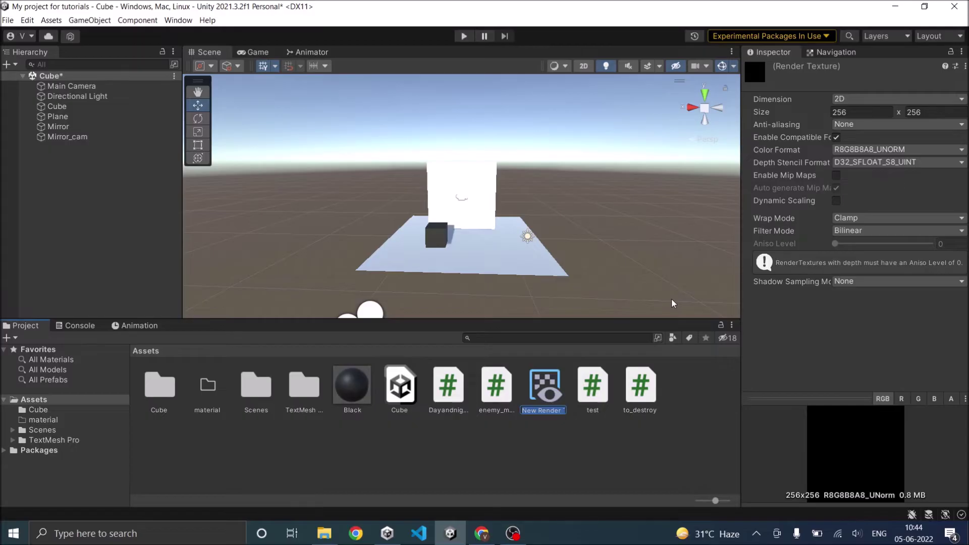
text(Cam_texture)
key(Return)
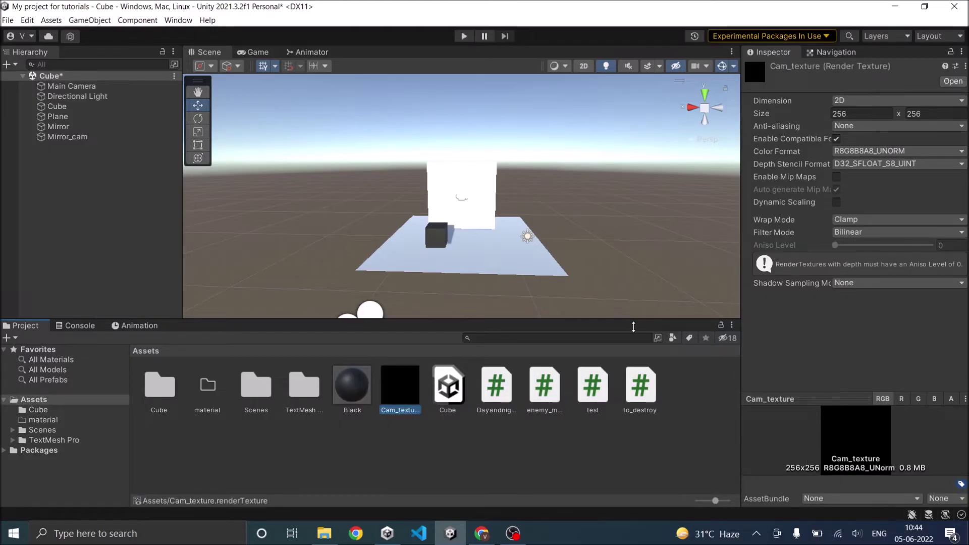
Step: Apply the Cam_texture render texture to the Mirror plane's surface
click(413, 419)
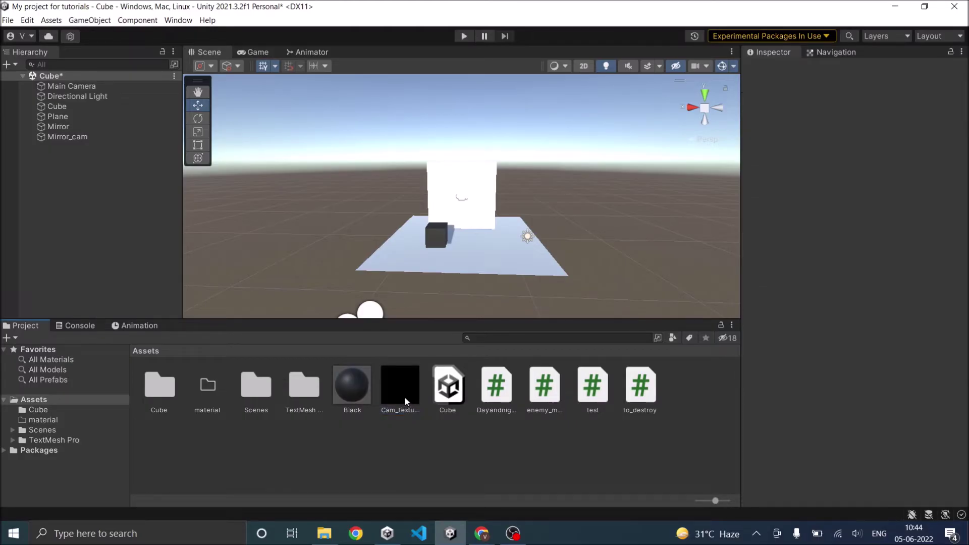
drag(403, 399, 467, 177)
click(65, 128)
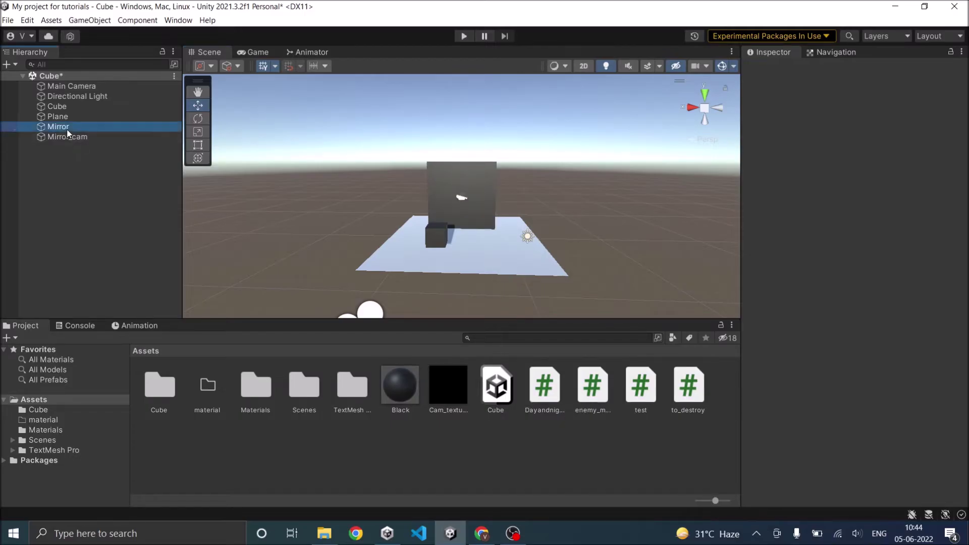
Step: Assign Cam_texture as the Target Texture of Mirror_cam
click(77, 138)
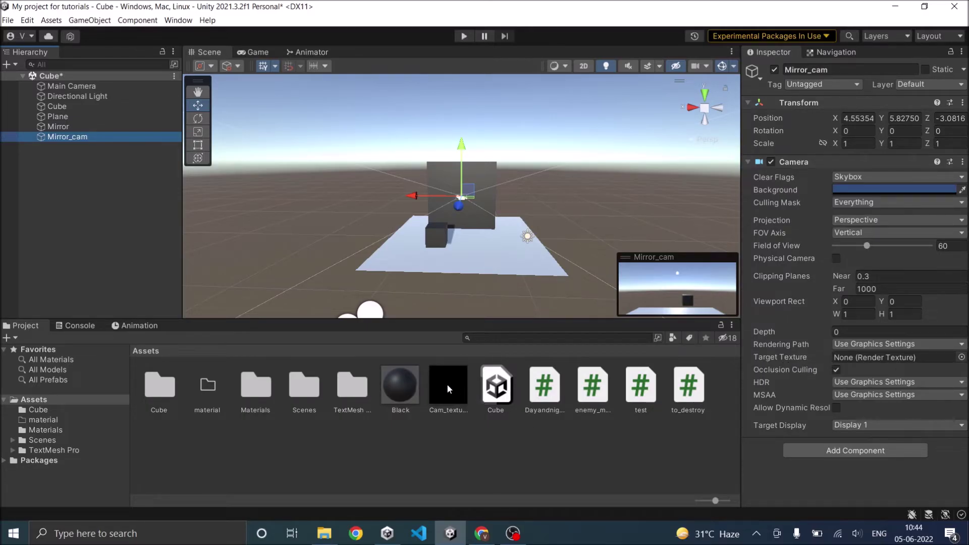
drag(447, 389, 869, 357)
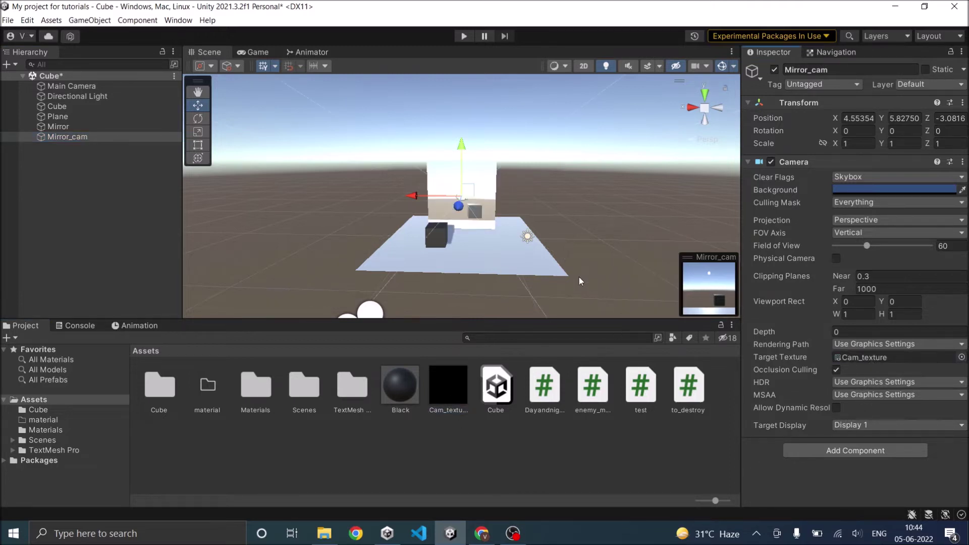
alt+drag(513, 296, 631, 238)
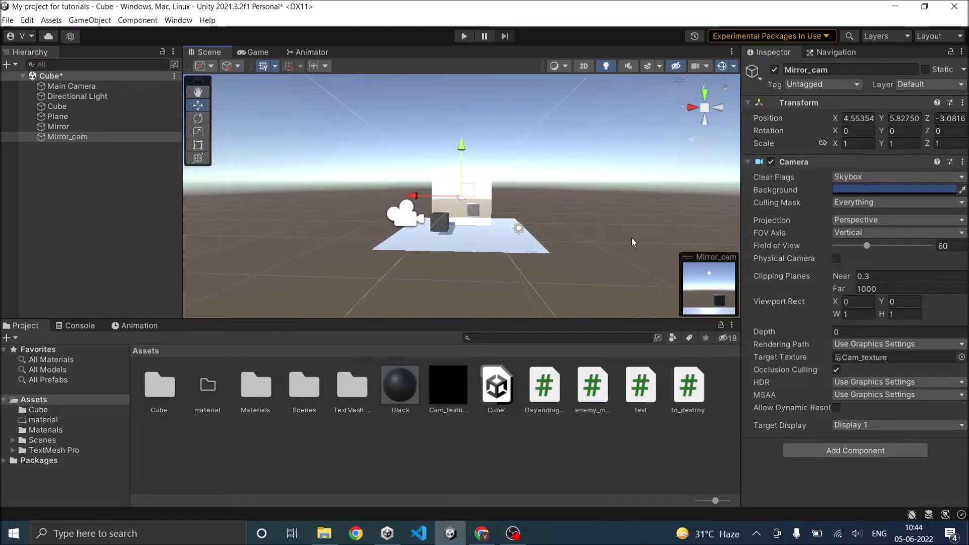
Step: Set Mirror_cam's near clipping plane to 0.01 and widen its field of view to 115
click(884, 277)
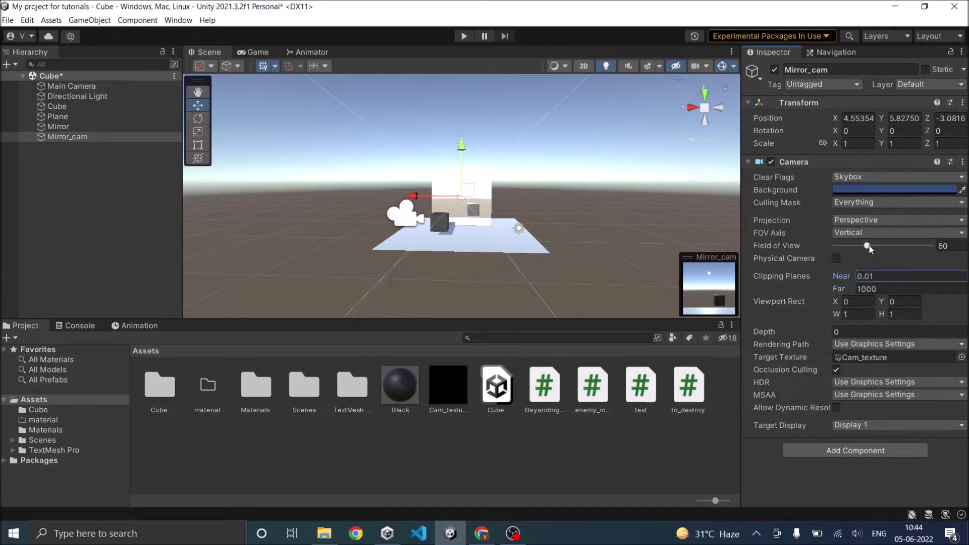
alt+drag(611, 215, 406, 224)
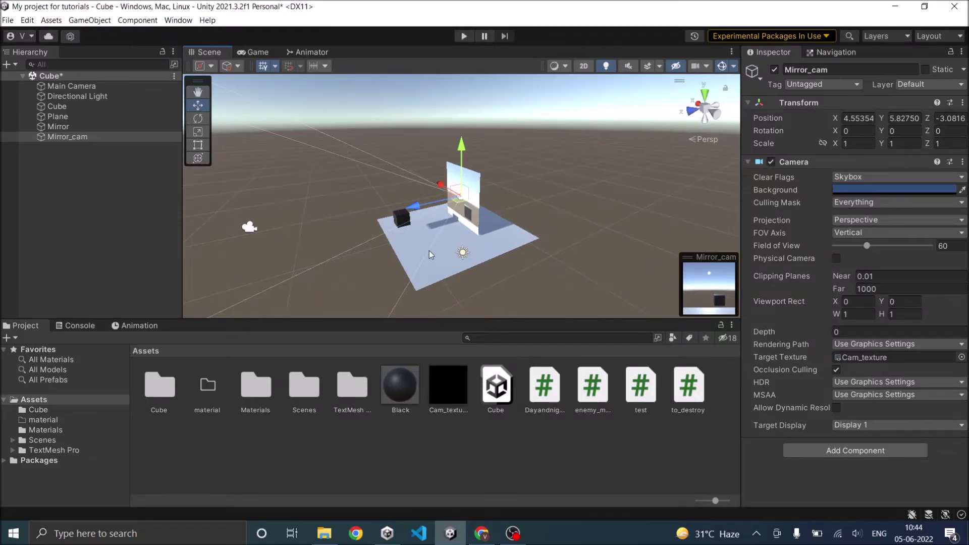
alt+drag(429, 250, 467, 210)
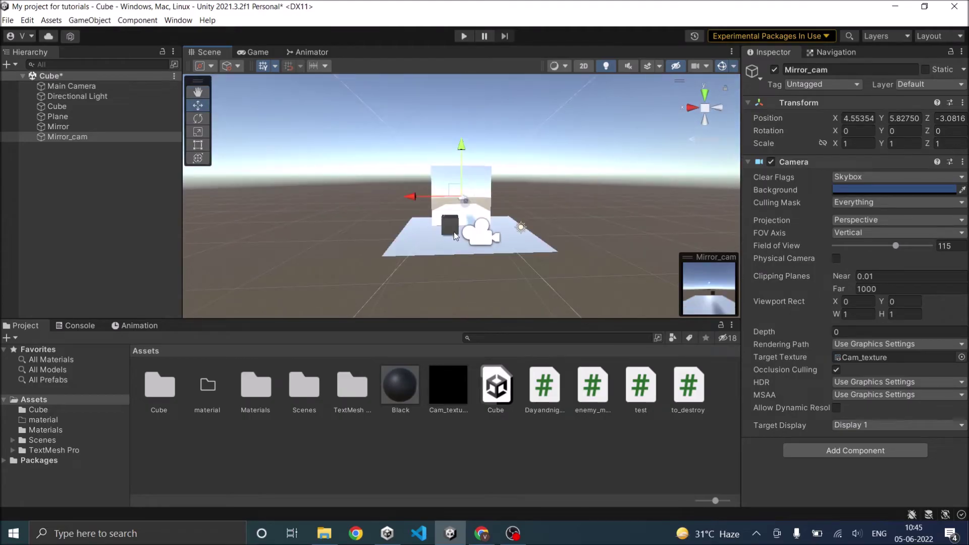
Step: Move the cube in front of the mirror to about X 5.24 and Z 0.23
scroll(454, 218, up, 5)
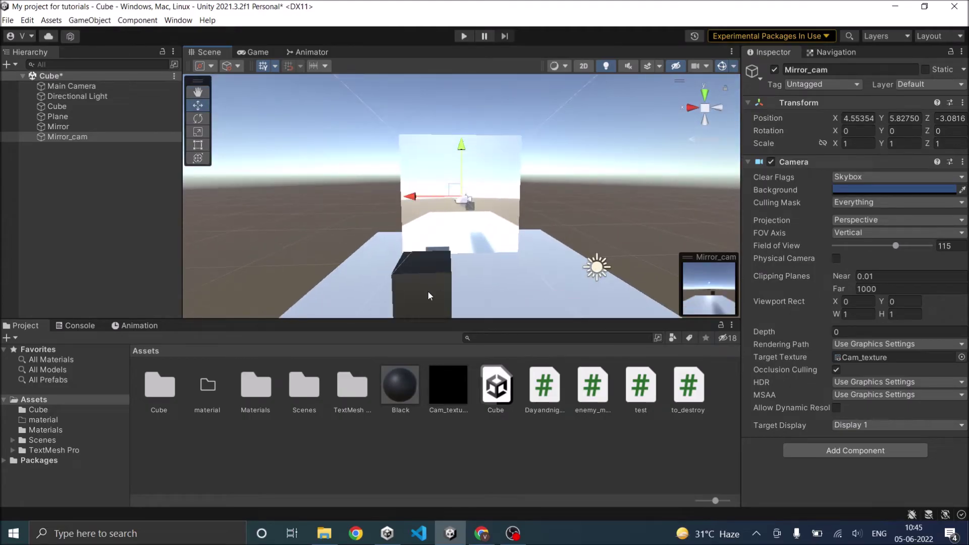
click(428, 296)
drag(408, 315, 433, 282)
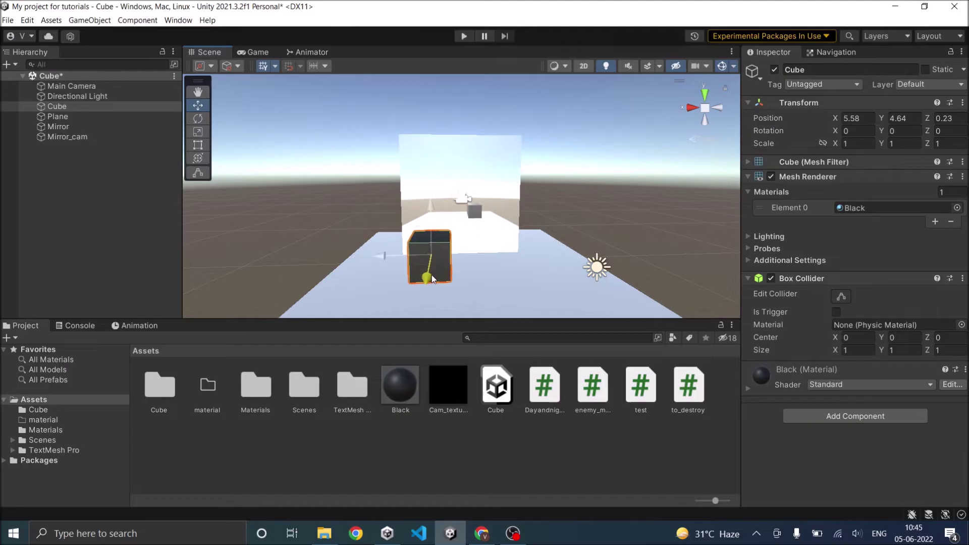
mouse_move(382, 256)
mouse_down()
mouse_move(450, 262)
mouse_move(381, 267)
mouse_move(461, 271)
mouse_move(392, 271)
mouse_up()
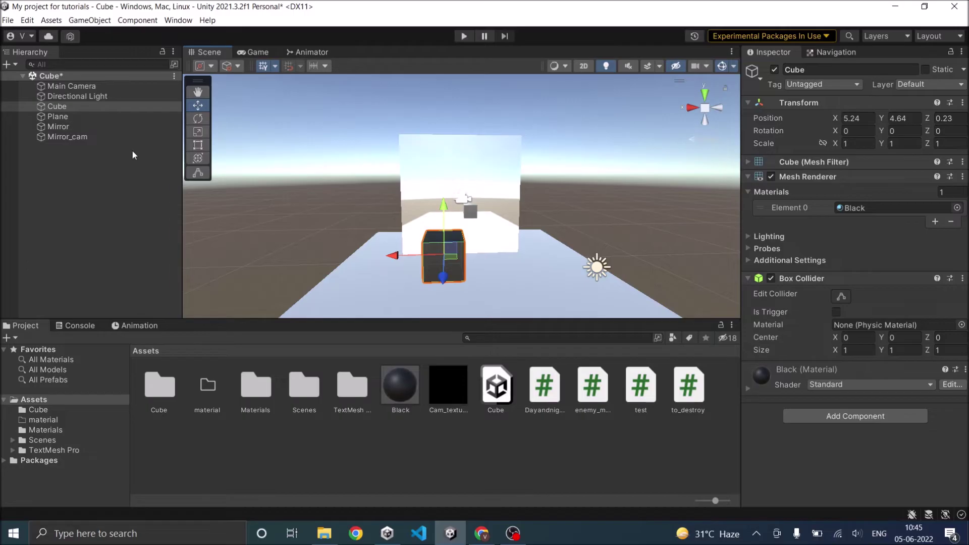
Step: Flip the Mirror plane's image horizontally by setting its X scale to -0.5
click(83, 128)
click(843, 144)
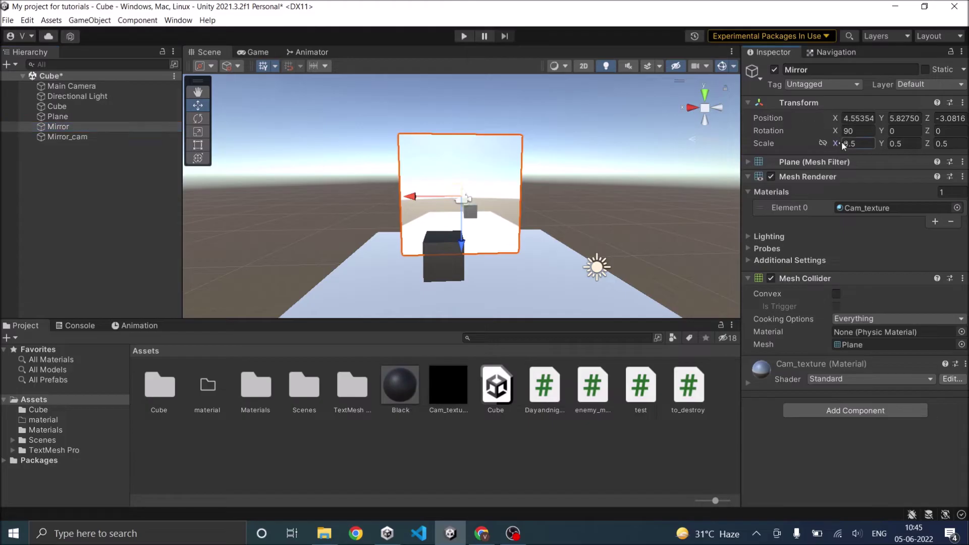
click(850, 144)
text(1.5)
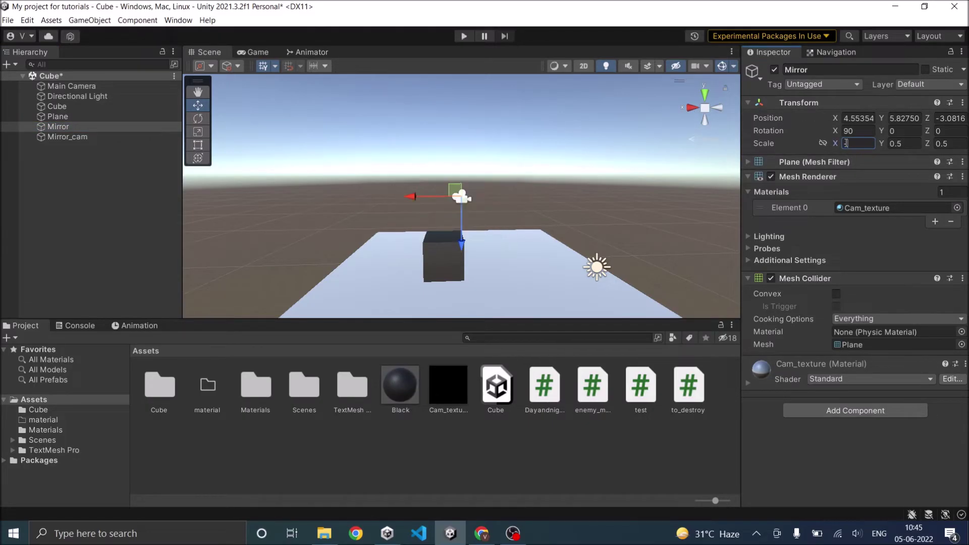
key(BackSpace)
key(BackSpace)
key(BackSpace)
text(-0.5)
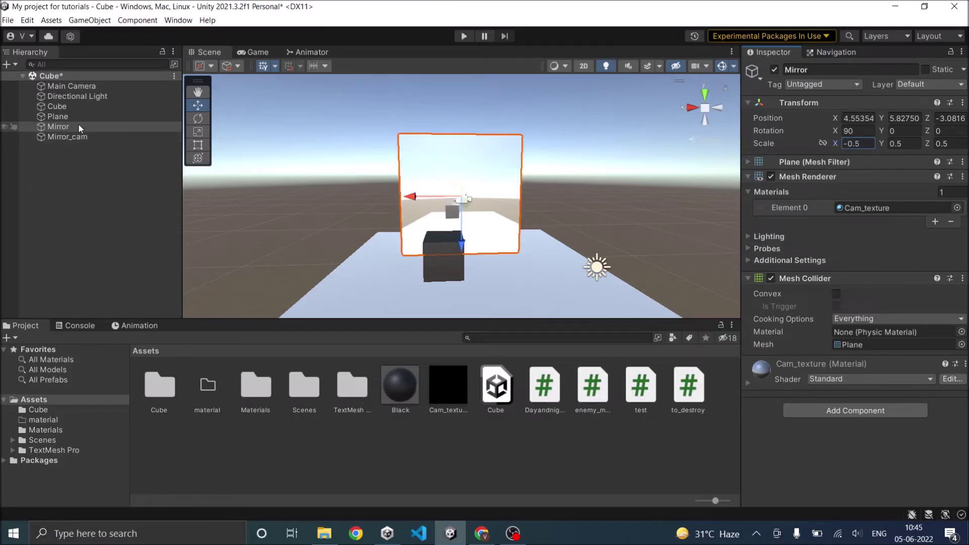
Step: Move the cube sideways along its X axis in front of the mirror to test the reflection
click(76, 106)
drag(398, 258, 467, 267)
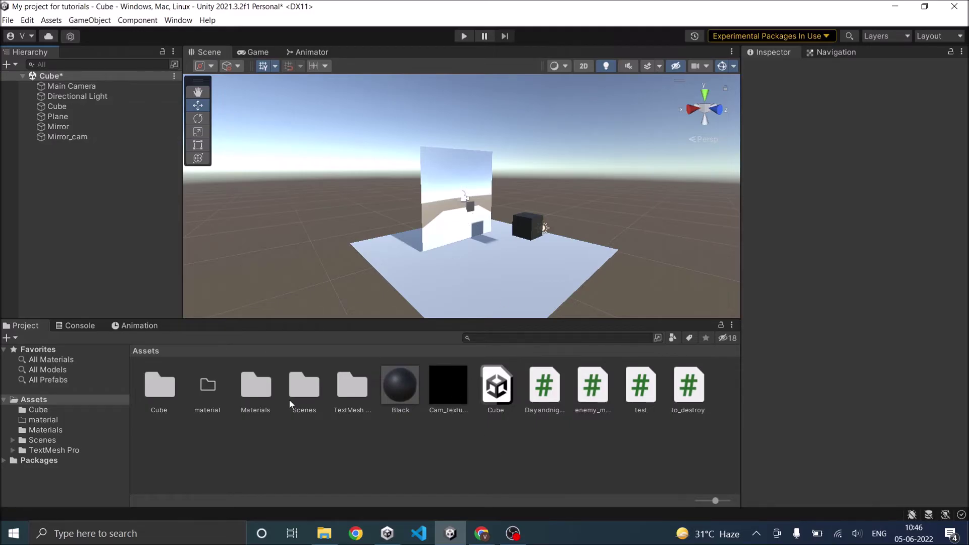
Step: Change the shader of the Cam_texture material in the Materials folder to Unlit/Texture
double_click(263, 396)
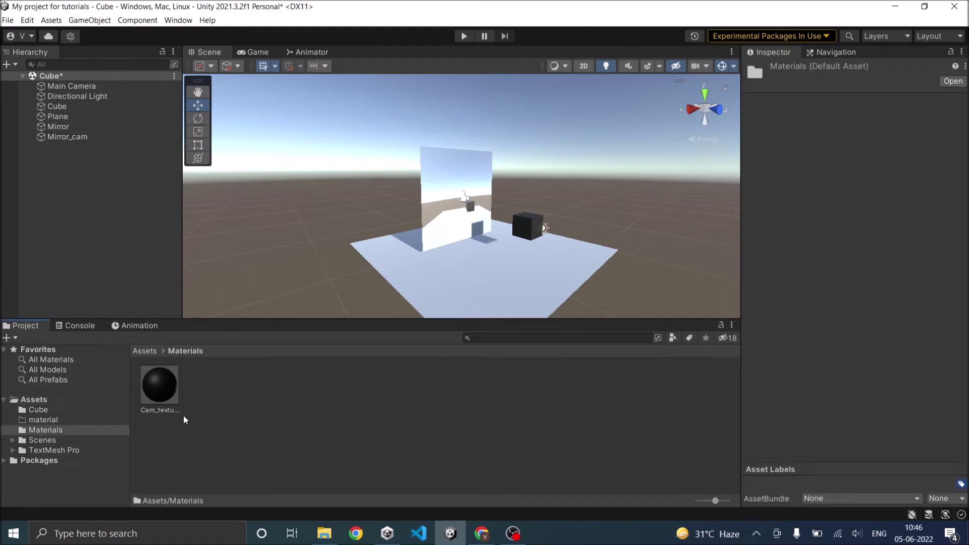
click(157, 394)
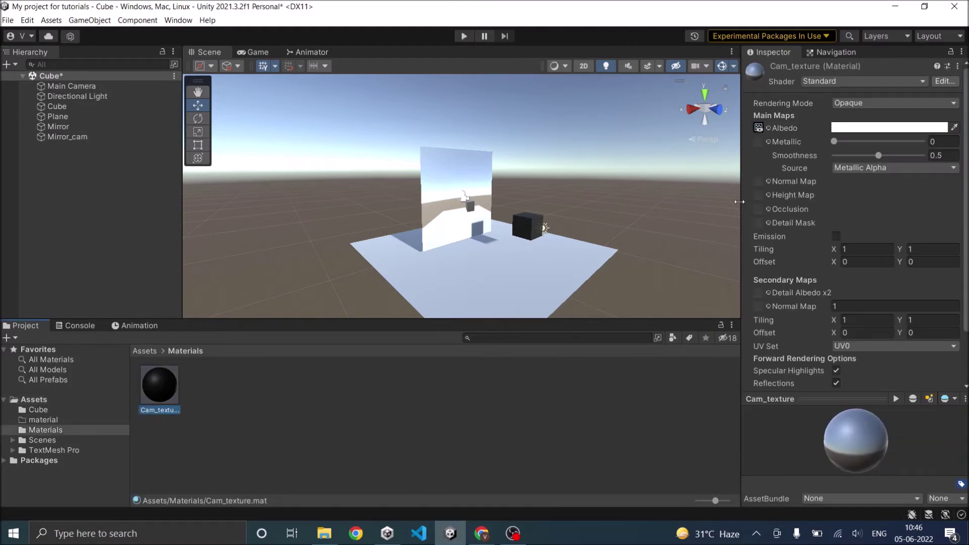
click(855, 81)
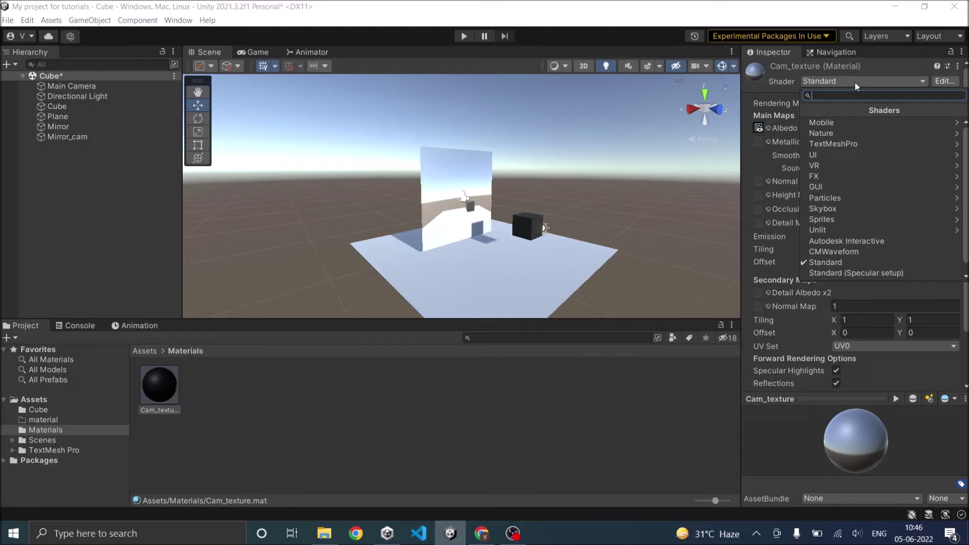
click(848, 230)
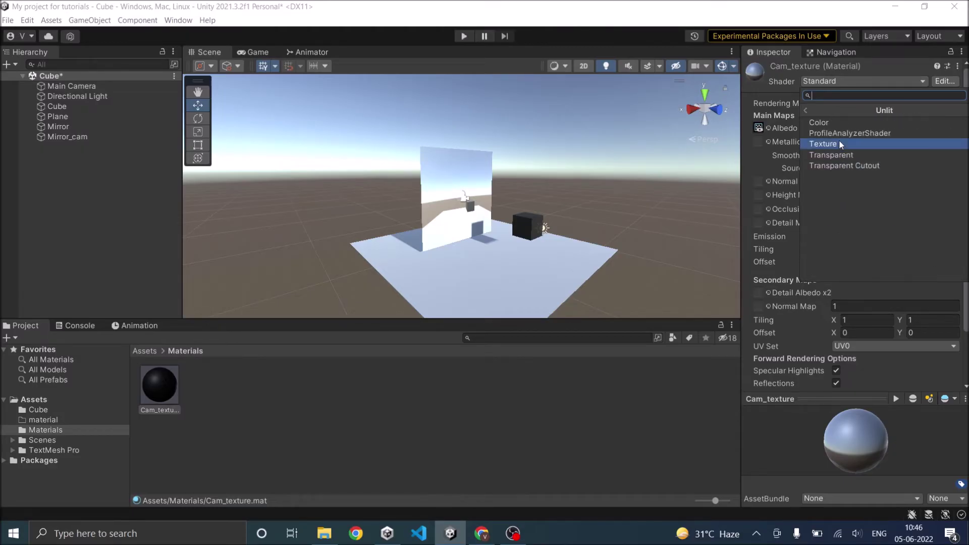
click(840, 144)
click(508, 407)
click(159, 384)
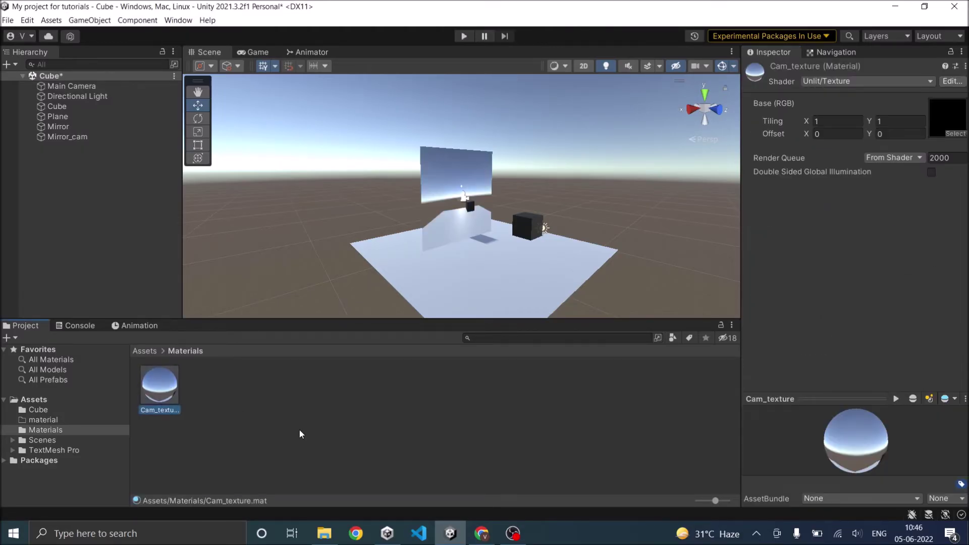
click(299, 428)
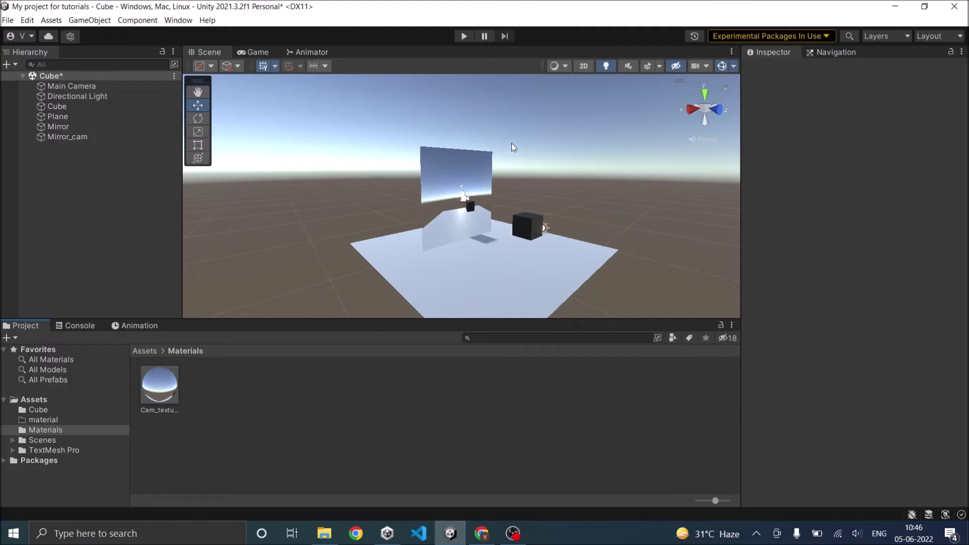
Step: Delete the Mirror plane and Mirror_cam from the scene
click(119, 198)
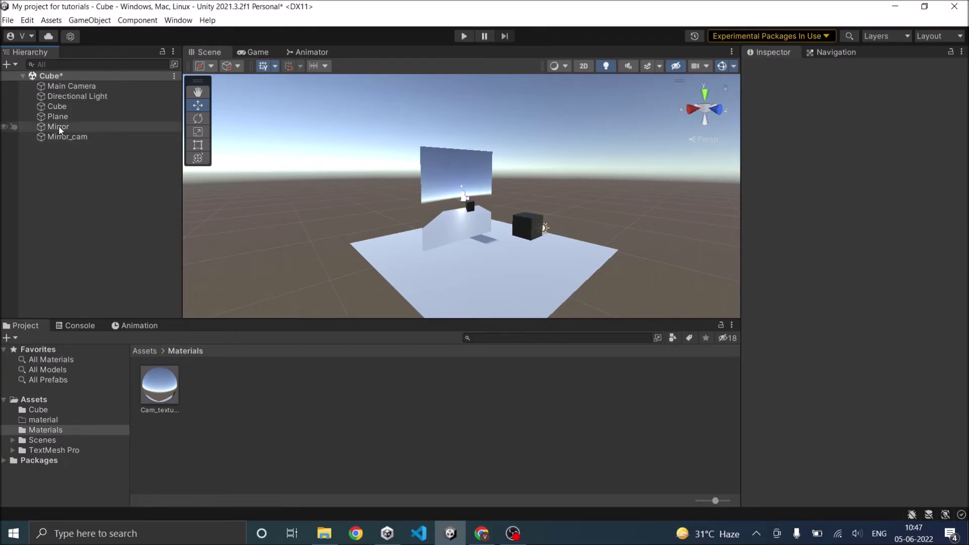
click(75, 127)
ctrl+click(87, 136)
right_click(86, 135)
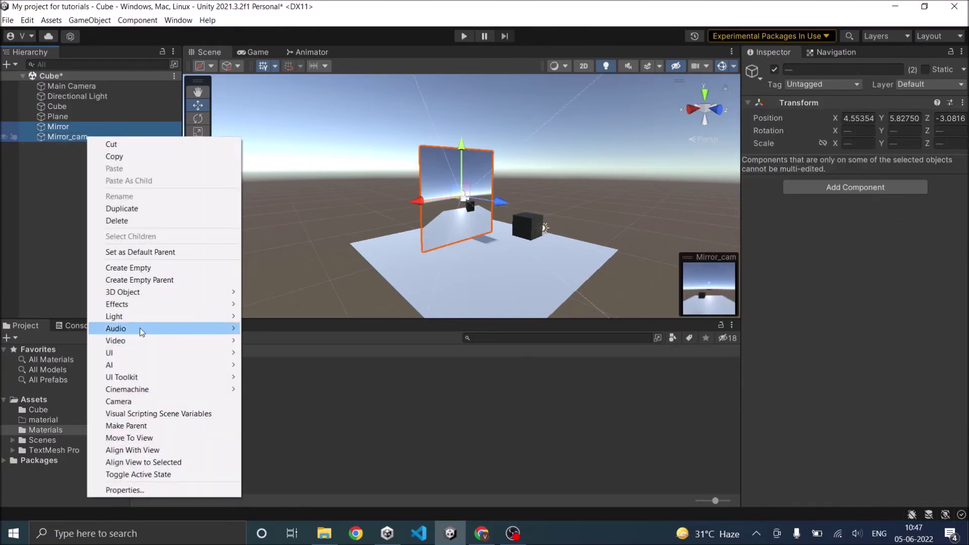
click(137, 221)
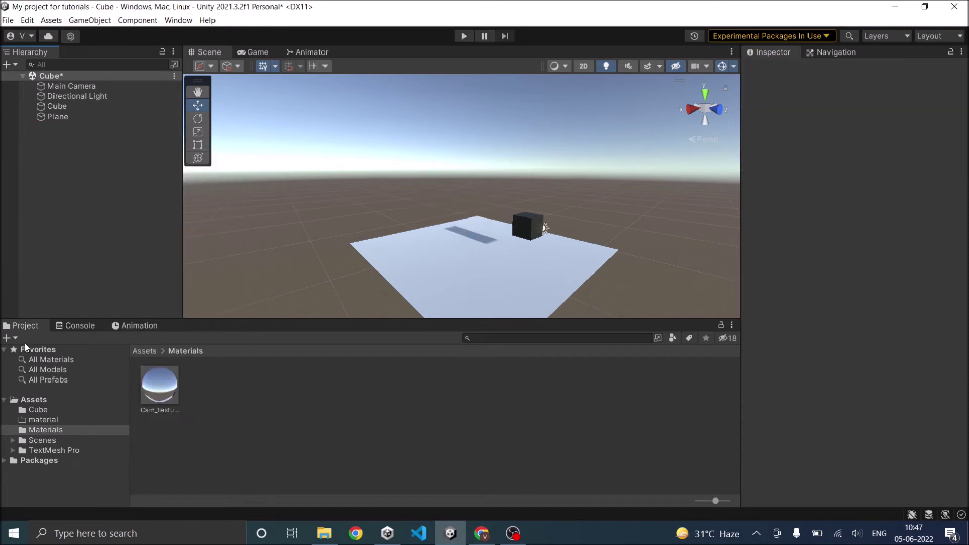
Step: Delete the Cam_texture render texture from the Assets folder
click(41, 397)
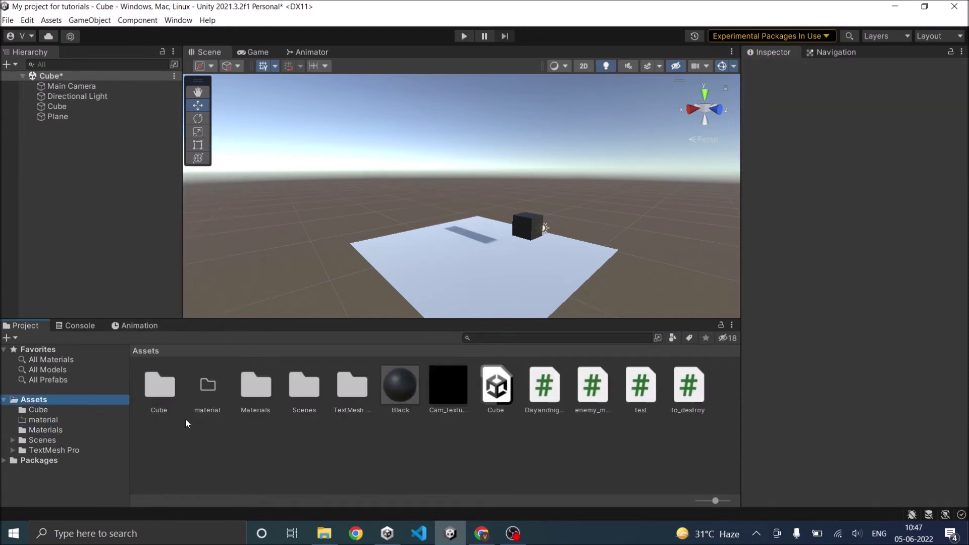
click(423, 447)
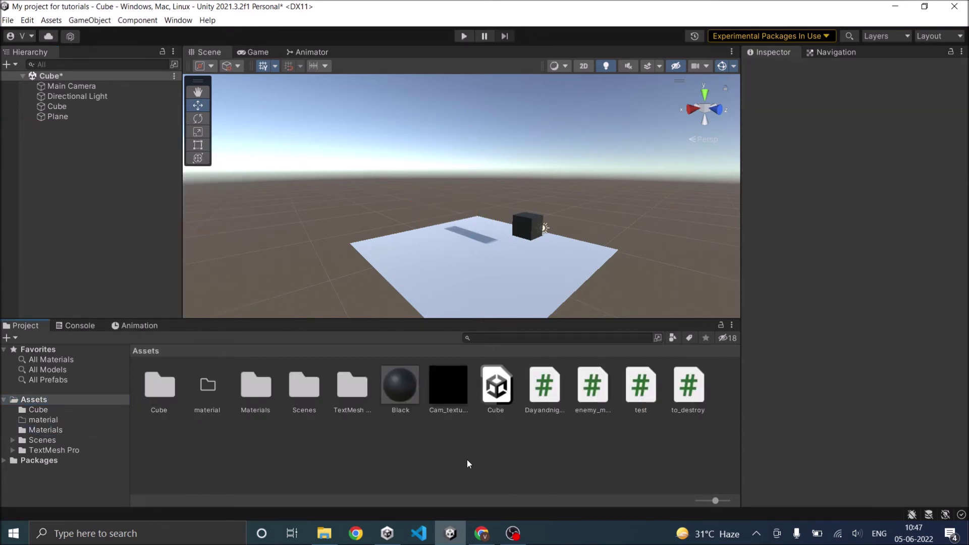
right_click(452, 387)
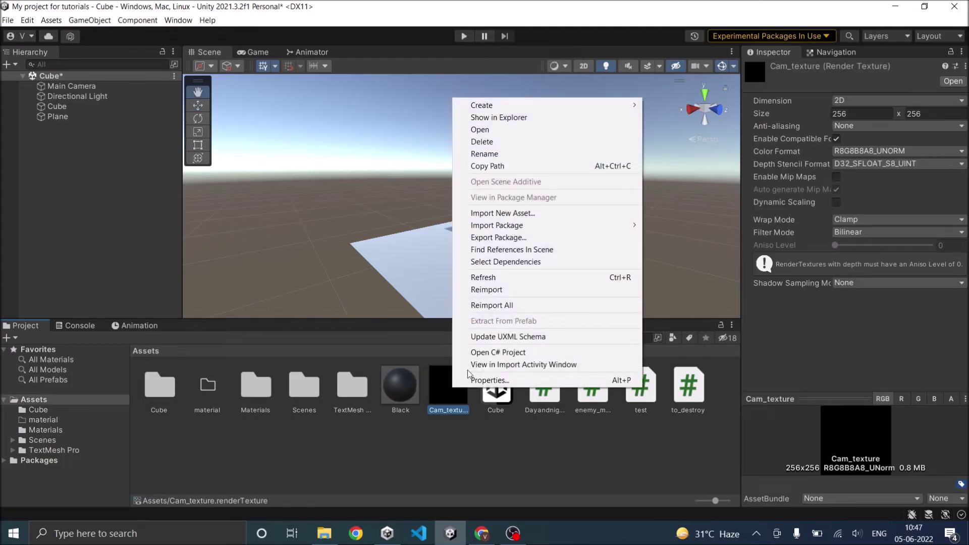
click(525, 143)
click(525, 288)
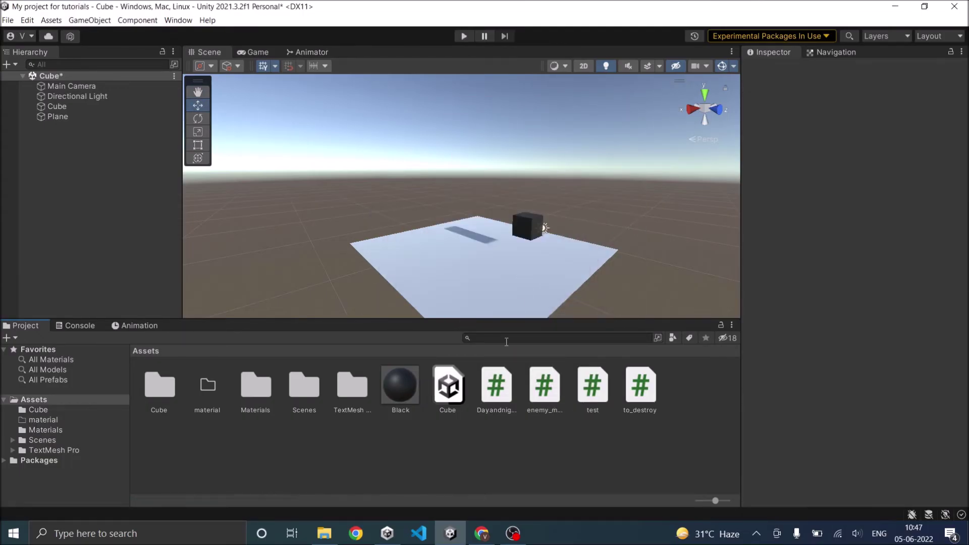
Step: Add a new cube to the scene and name it Mirror
click(70, 175)
click(12, 66)
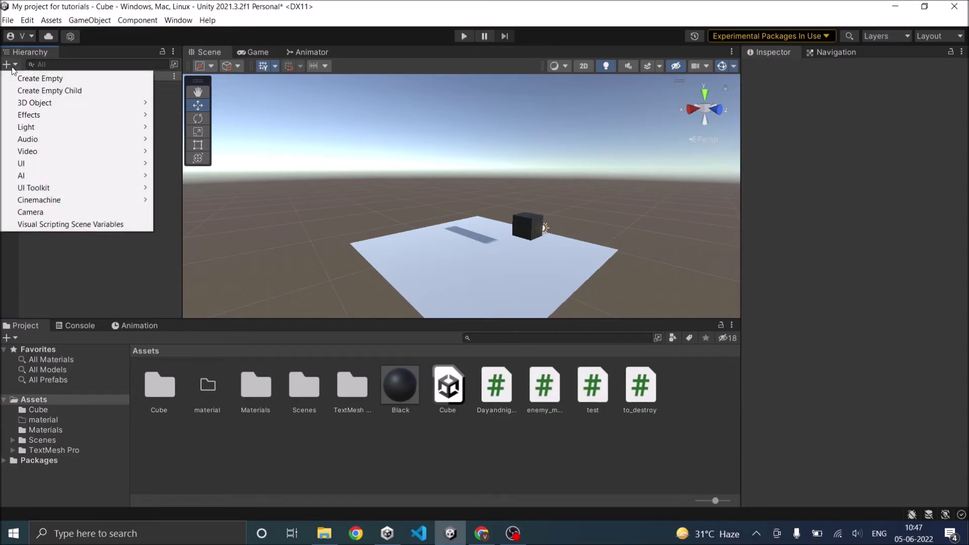
mouse_move(126, 99)
click(179, 102)
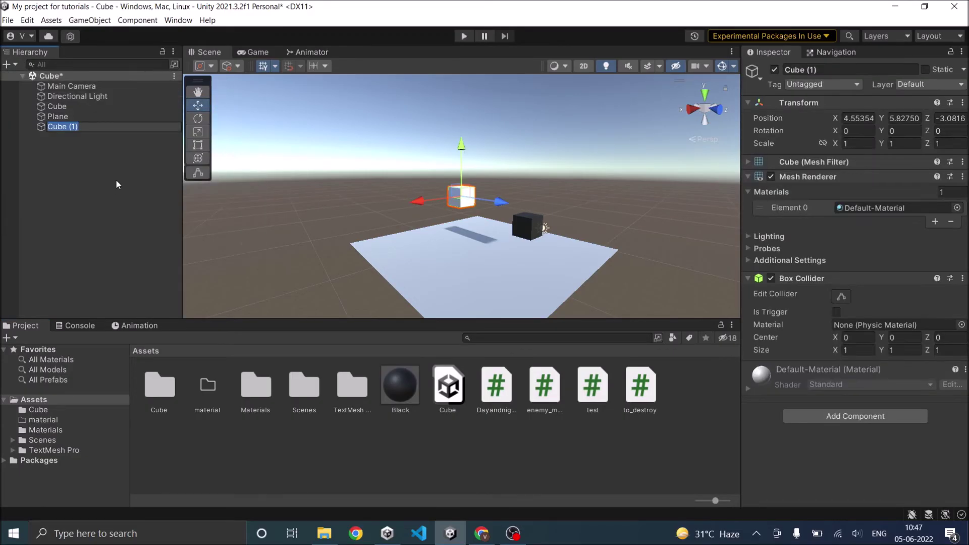
text(Mirror)
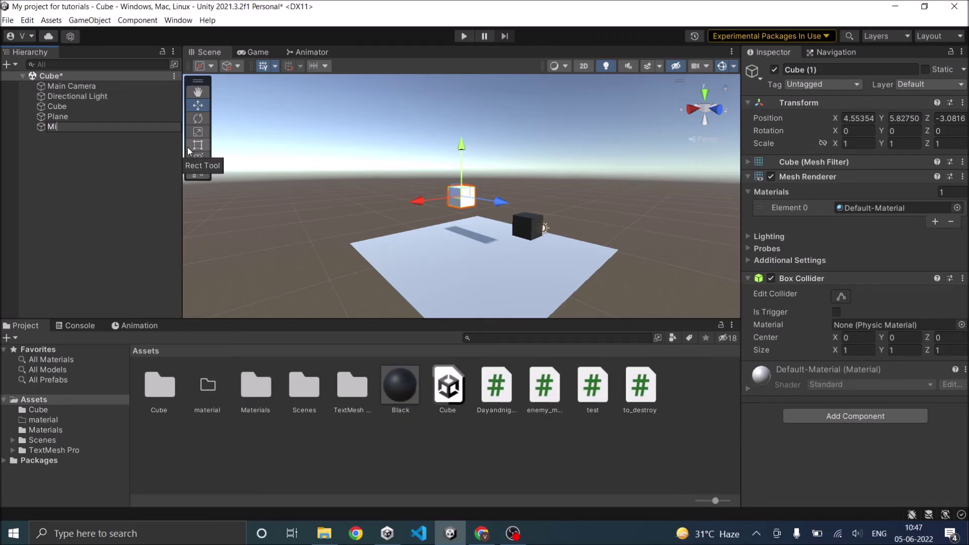
key(Return)
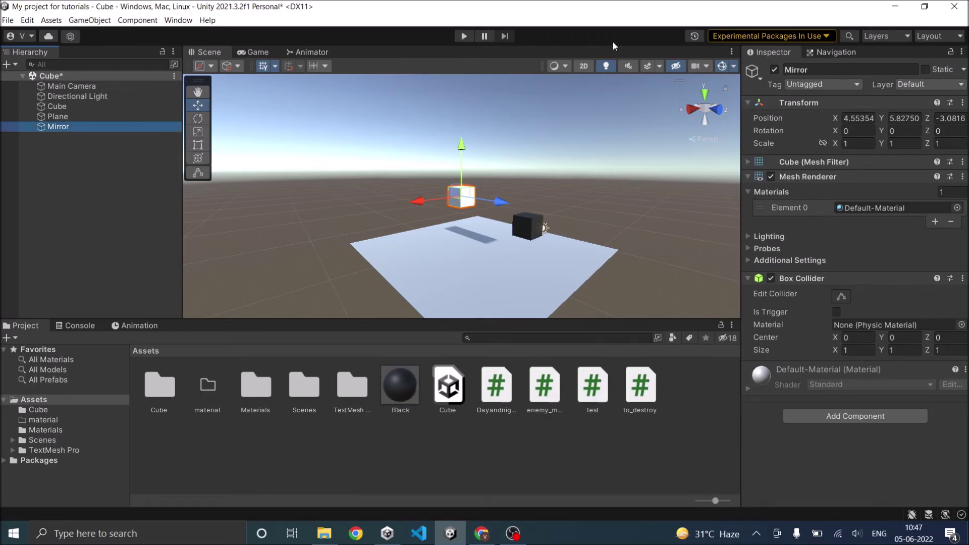
Step: Scale the Mirror cube into a thin upright panel with X 5, Y 5 and Z 0.1
click(859, 144)
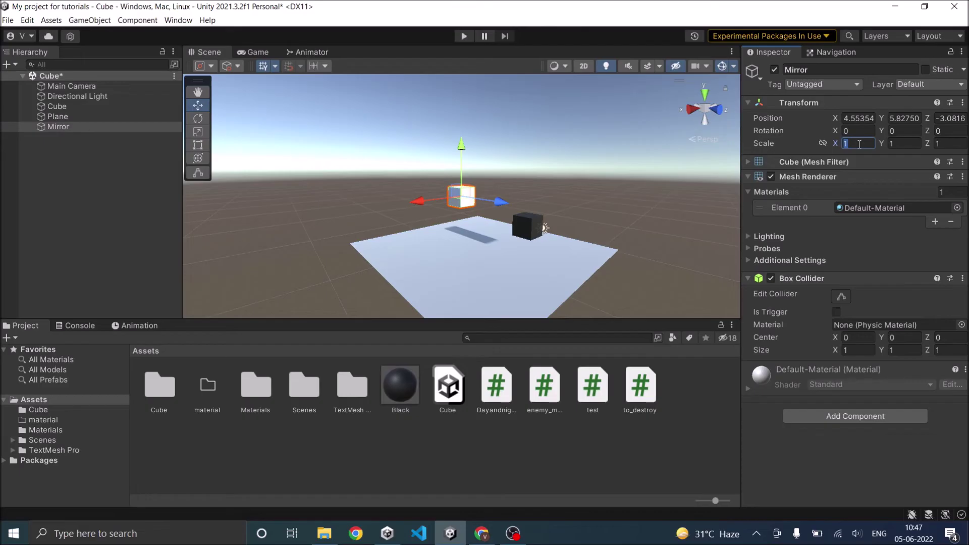
text(5)
click(907, 138)
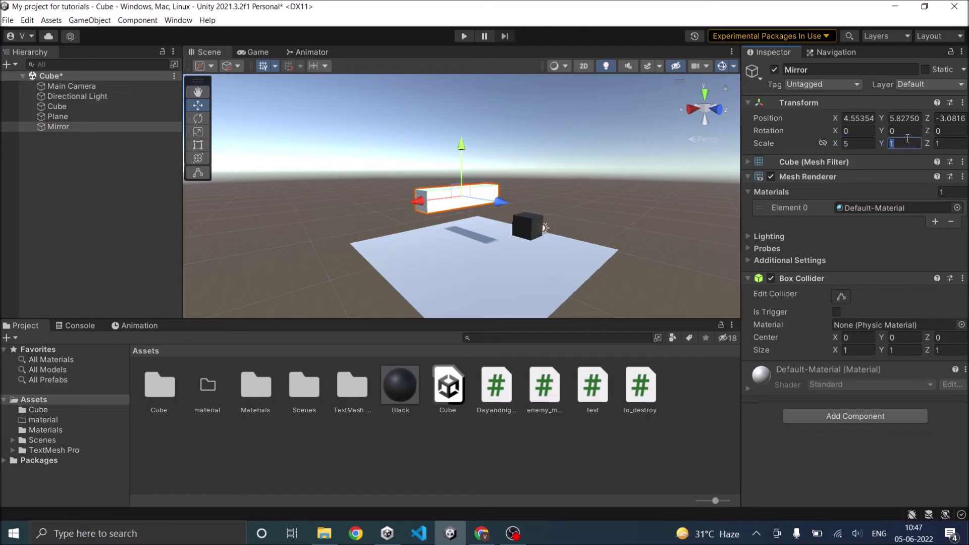
text(5)
click(944, 144)
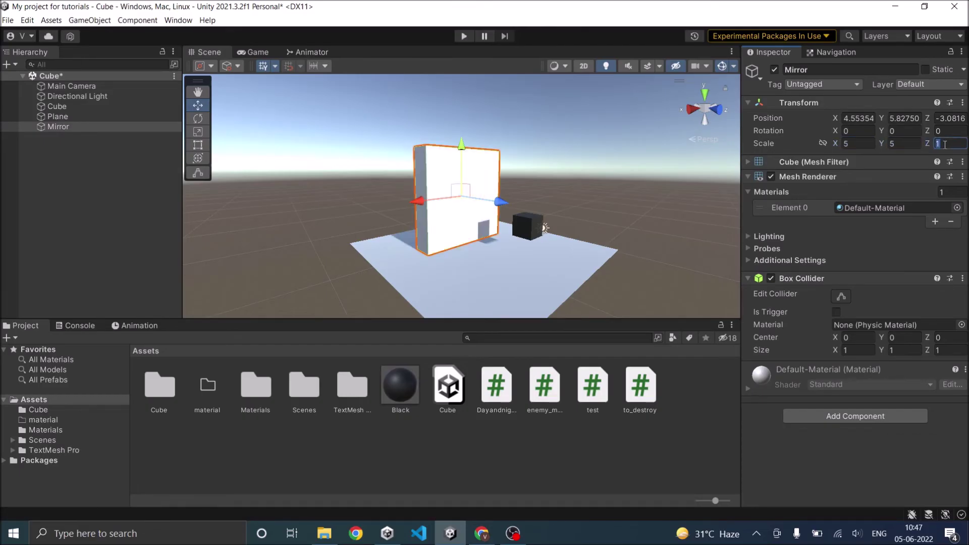
text(0.1)
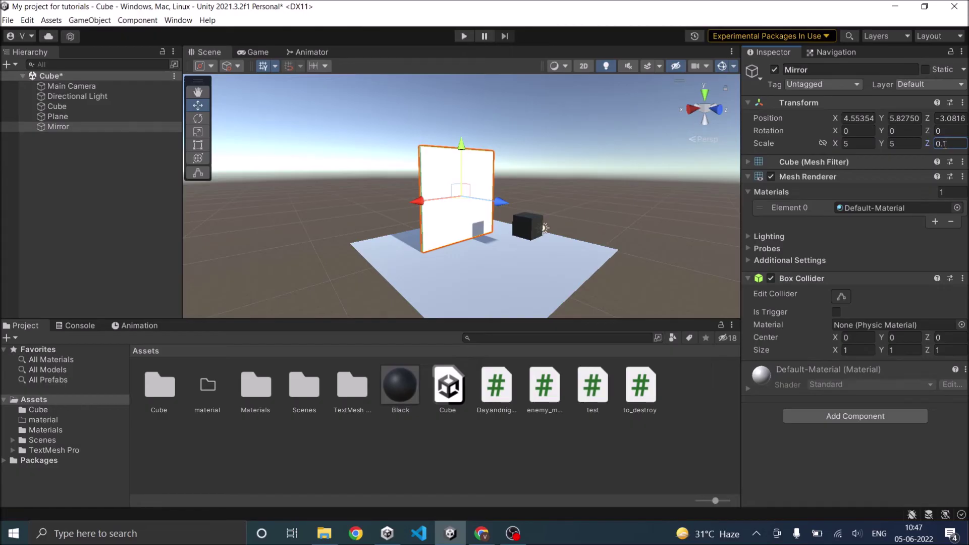
click(67, 164)
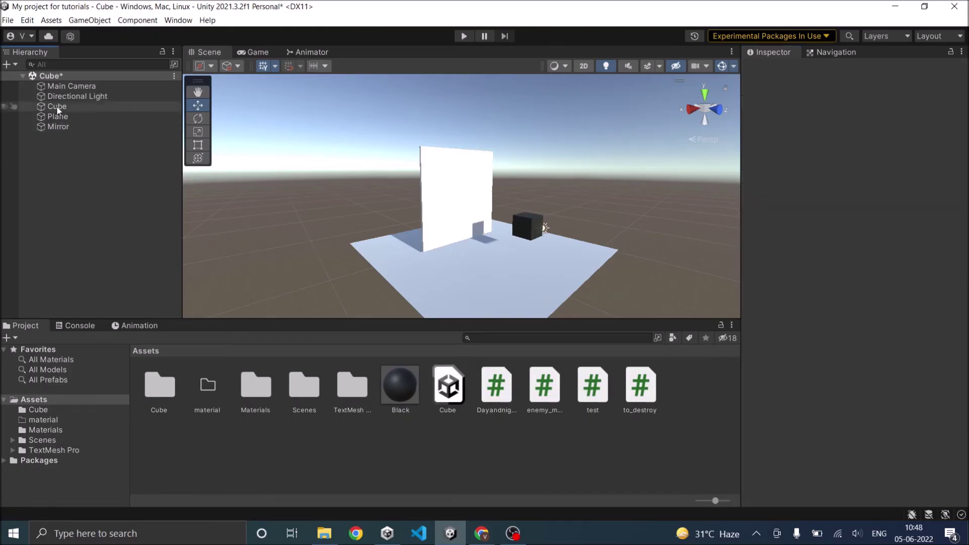
Step: Add a Reflection Probe to the scene at the Mirror's position
click(10, 65)
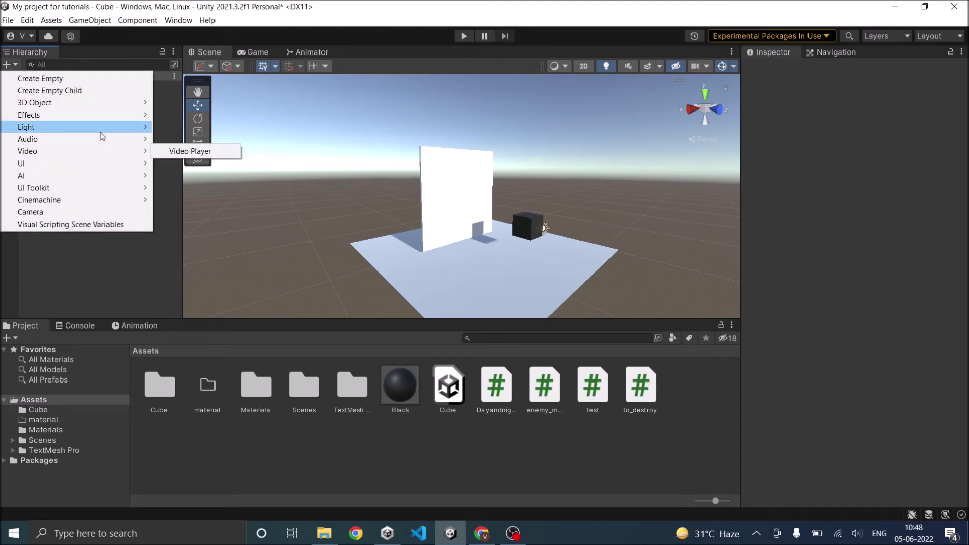
mouse_move(101, 133)
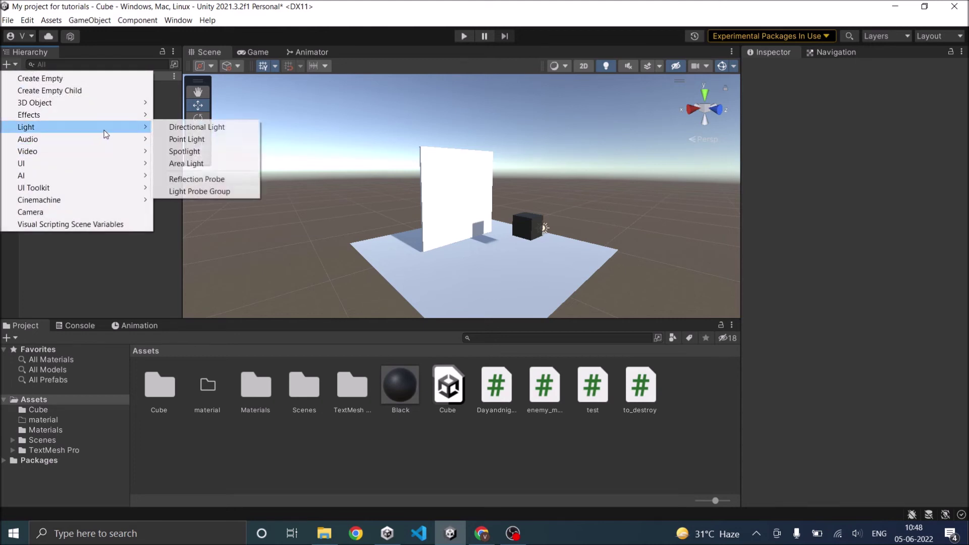
click(209, 179)
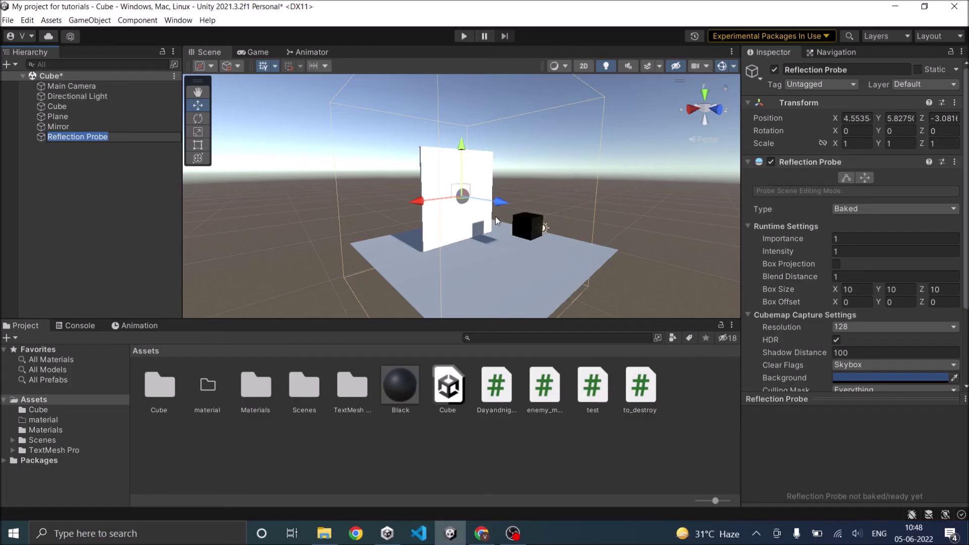
click(76, 127)
click(95, 137)
alt+drag(206, 231, 222, 228)
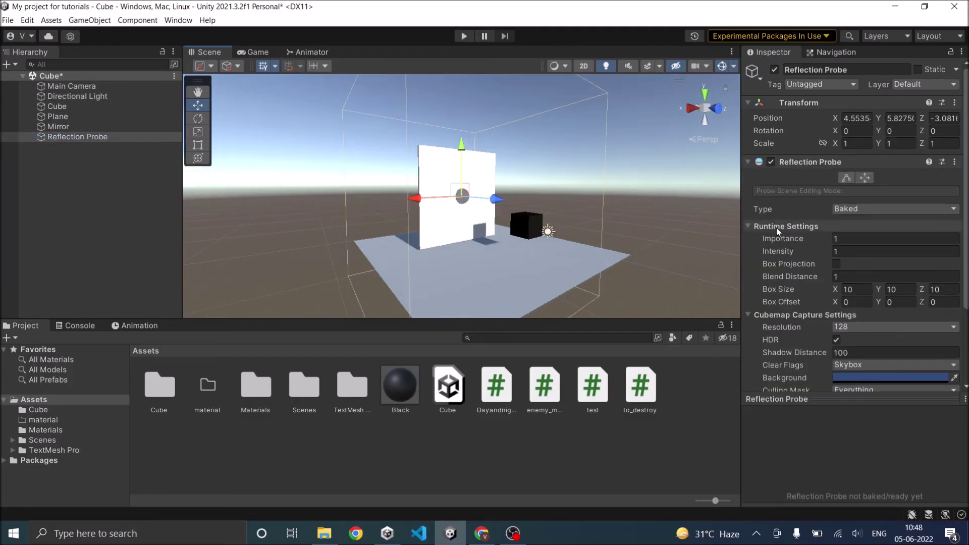
Step: Set the Reflection Probe's type to Realtime, refreshing every frame with no time slicing
click(854, 214)
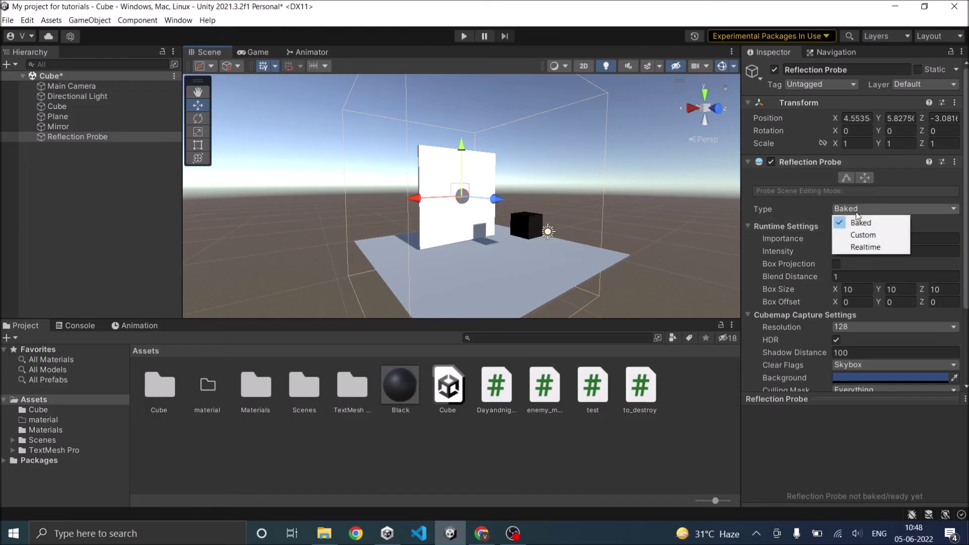
click(862, 247)
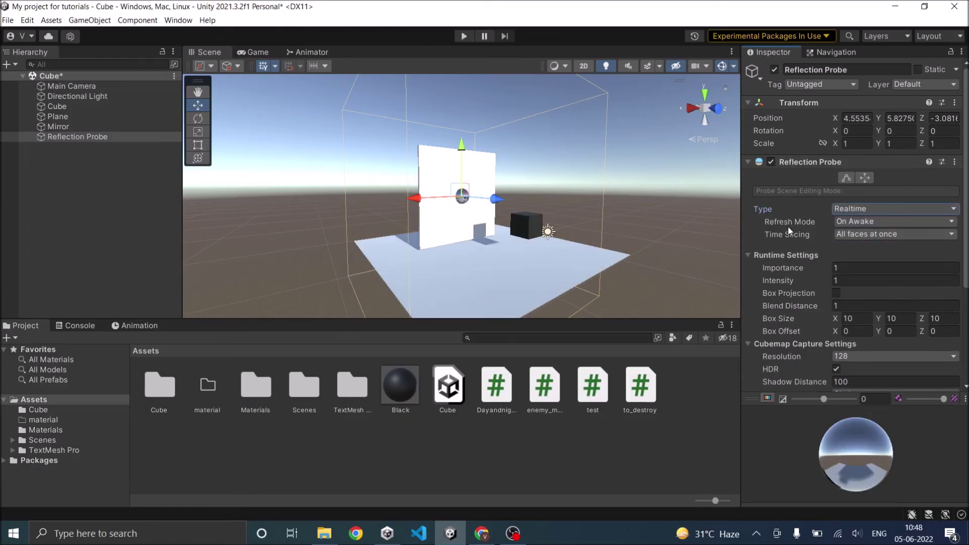
click(861, 222)
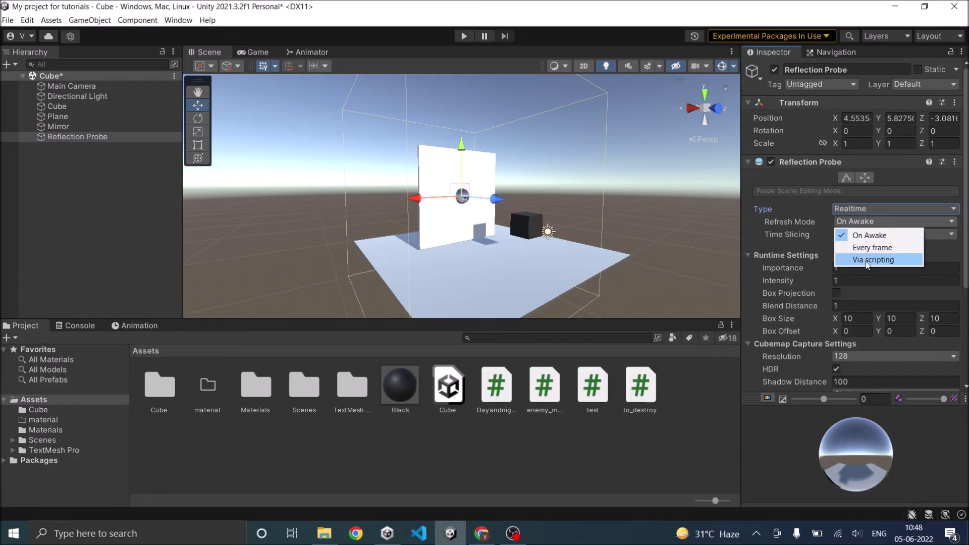
click(872, 247)
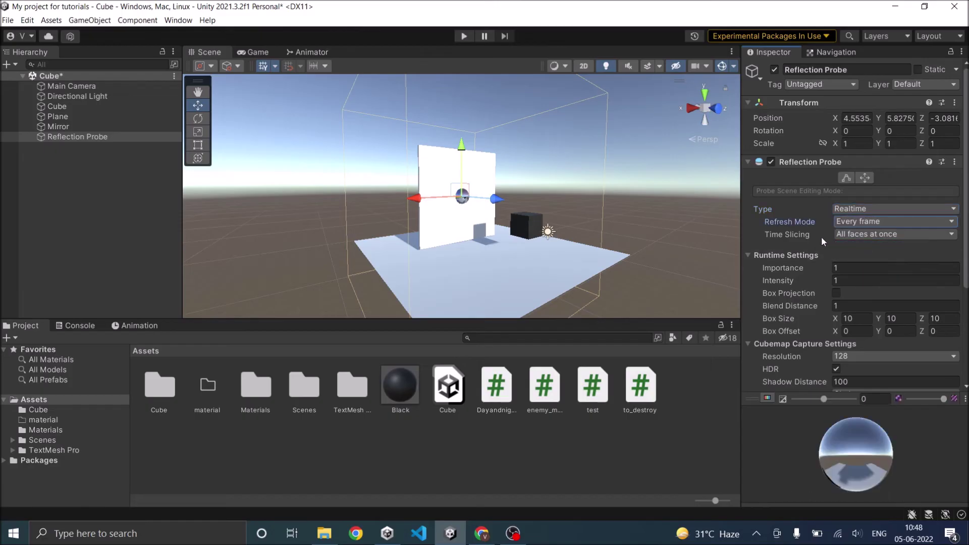
click(860, 236)
click(871, 273)
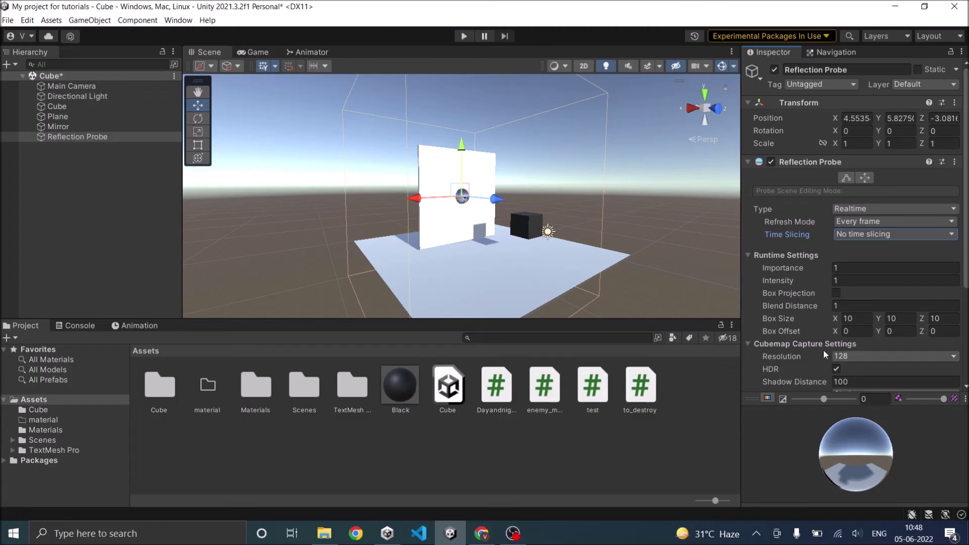
Step: Set the Reflection Probe's box size to X 5, Y 5 and Z 0.1 to match the Mirror's scale
click(75, 129)
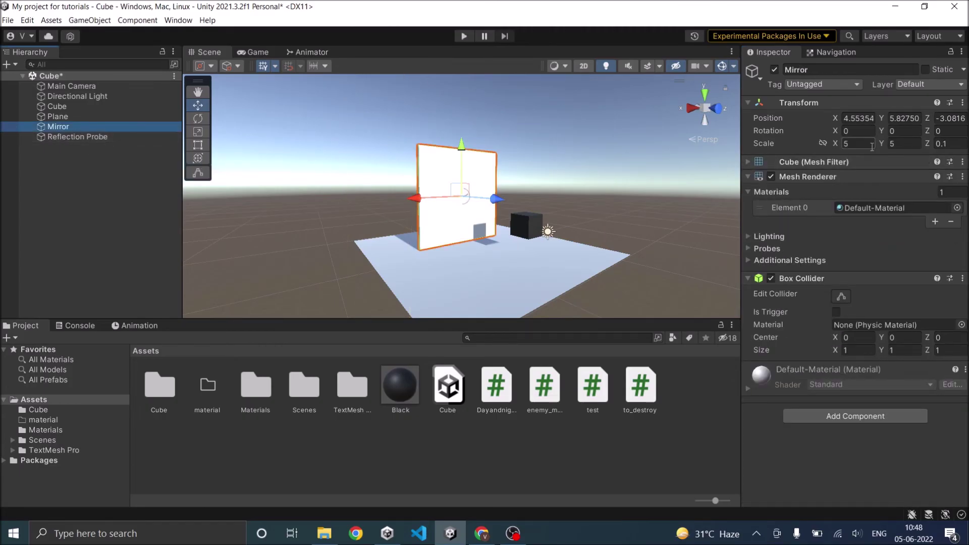
click(105, 139)
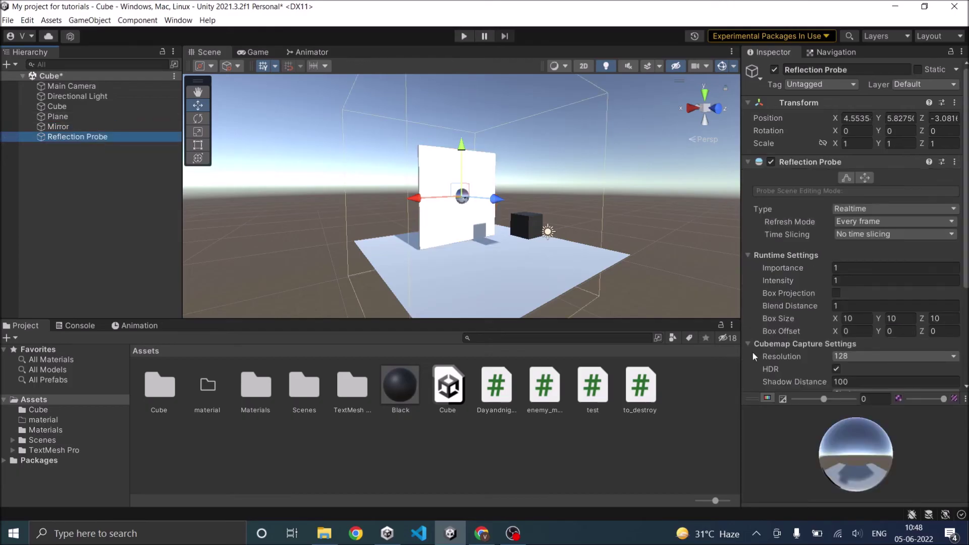
click(862, 317)
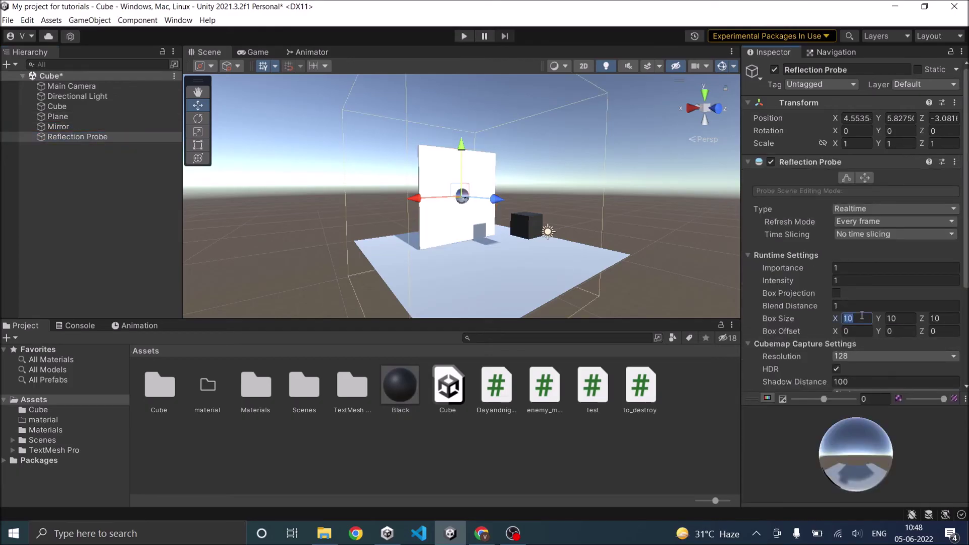
text(5)
click(892, 318)
text(5)
click(941, 318)
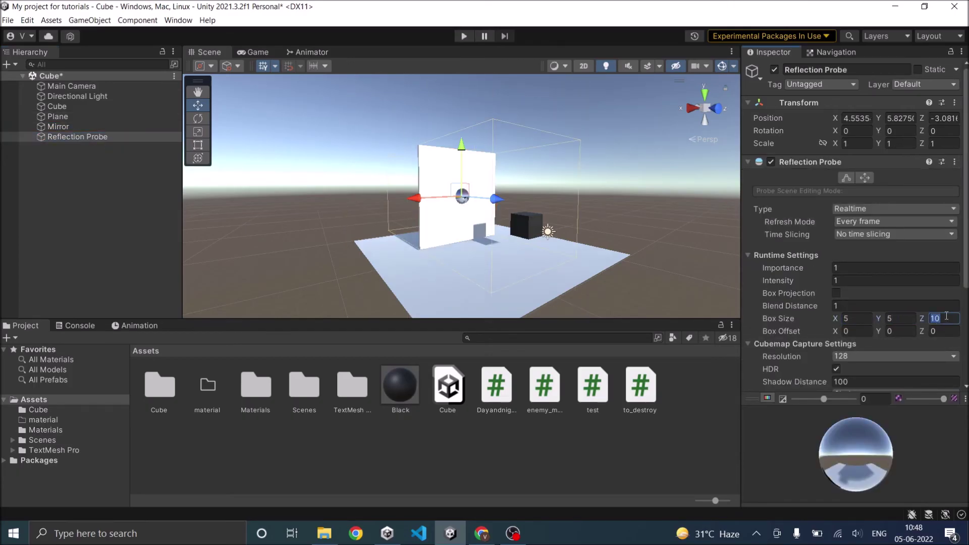
text(0.)
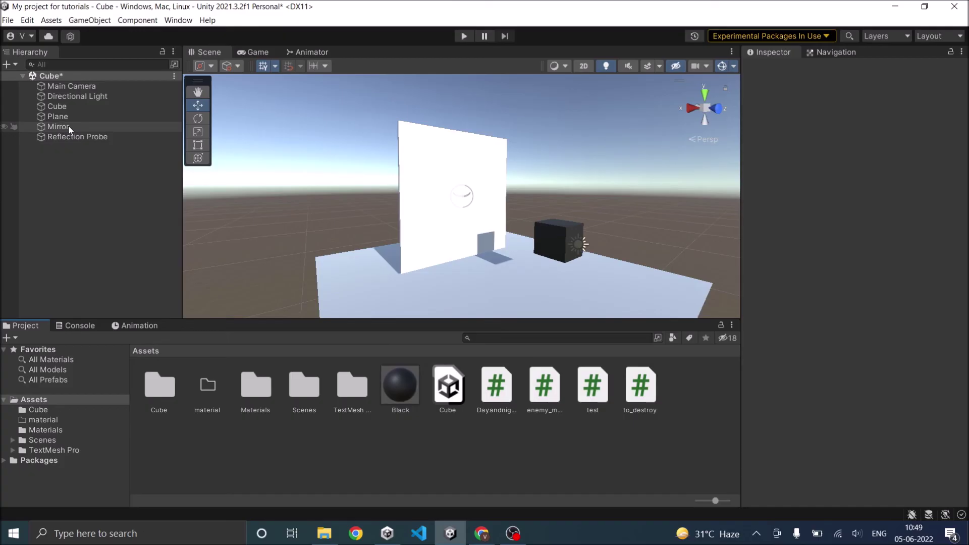
Step: Create a new material in the Assets folder with Metallic 1 and Smoothness 1, and apply it to the Mirror panel
right_click(340, 462)
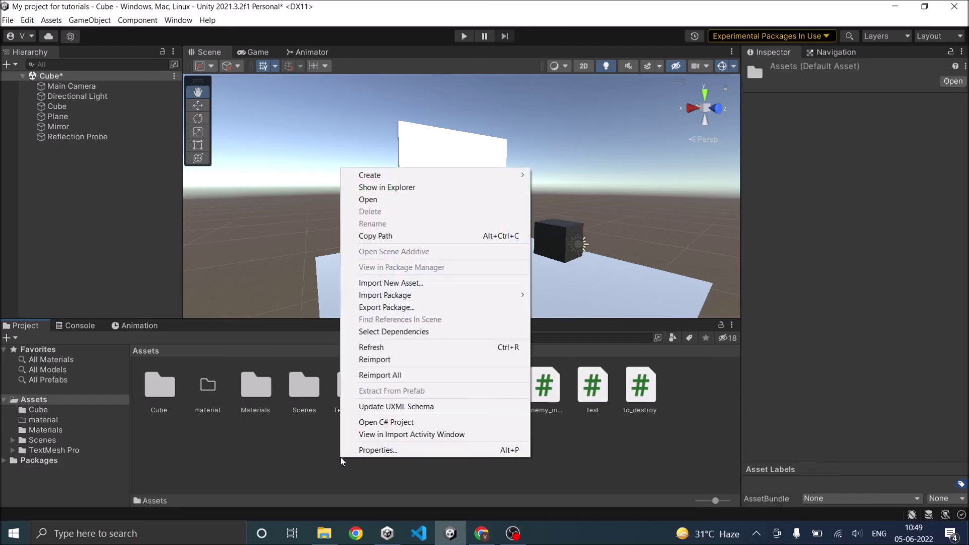
mouse_move(464, 174)
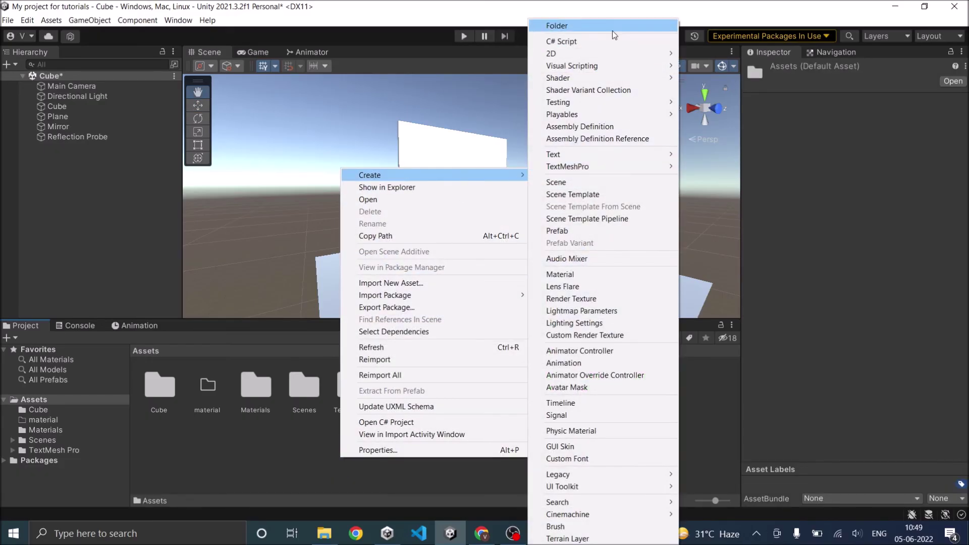
click(607, 277)
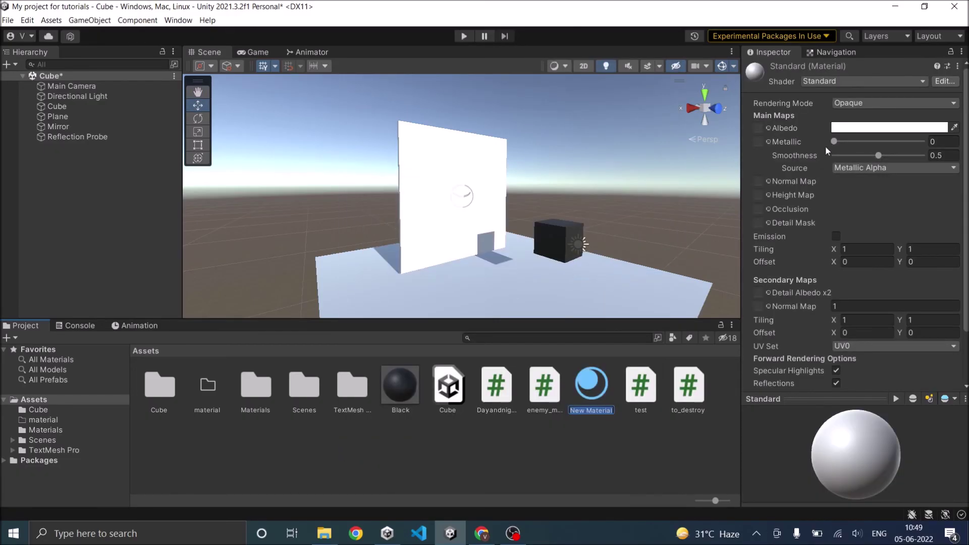
drag(835, 143, 934, 140)
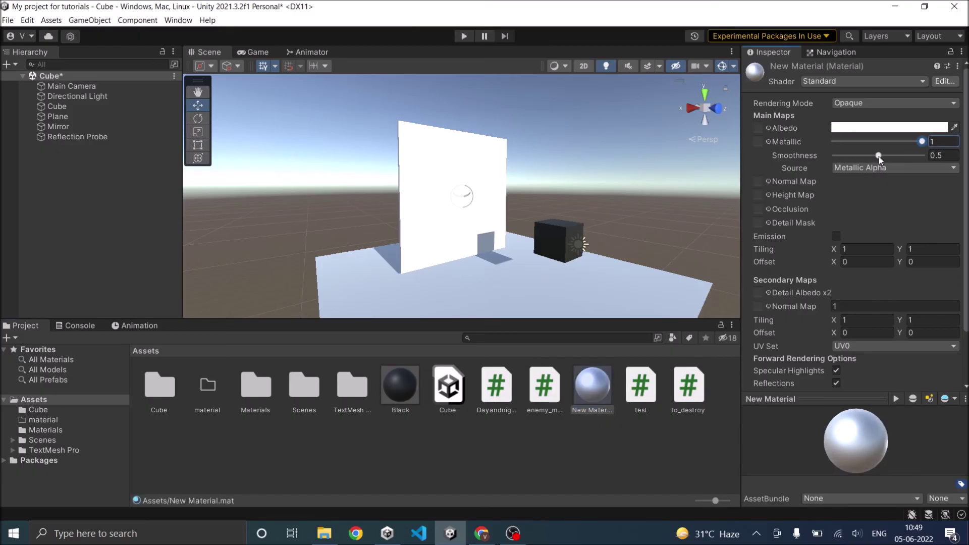
drag(879, 157, 933, 155)
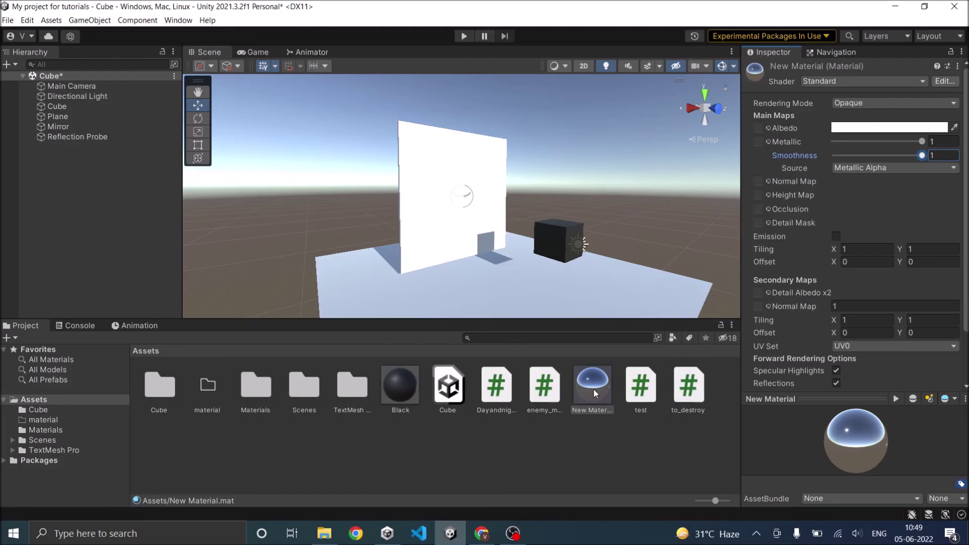
drag(593, 389, 435, 248)
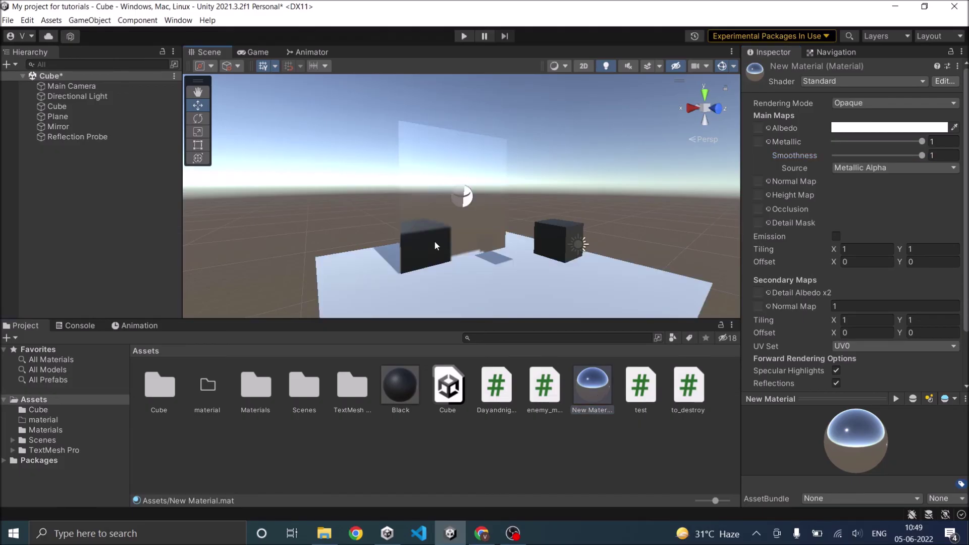
mouse_move(500, 217)
alt+mouse_down()
mouse_move(525, 210)
mouse_move(506, 205)
alt+mouse_up()
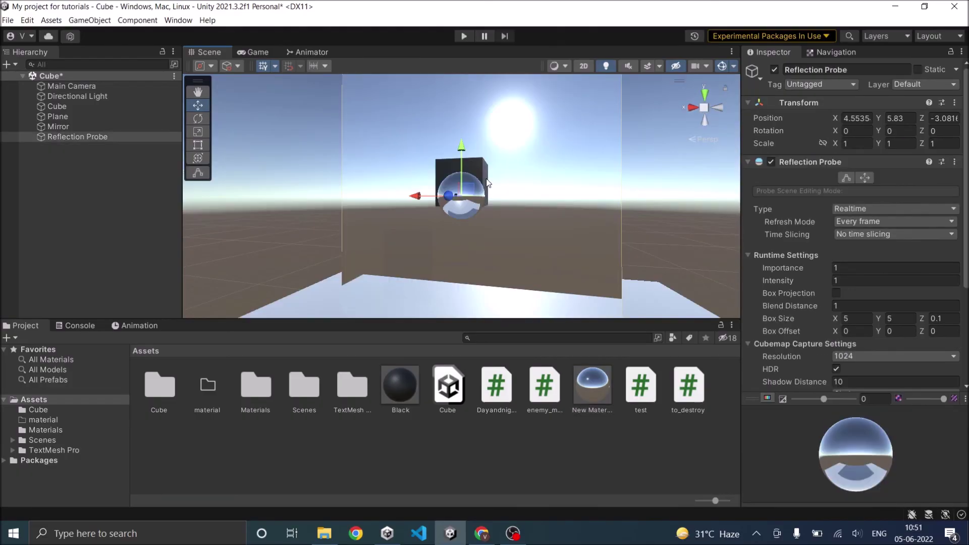